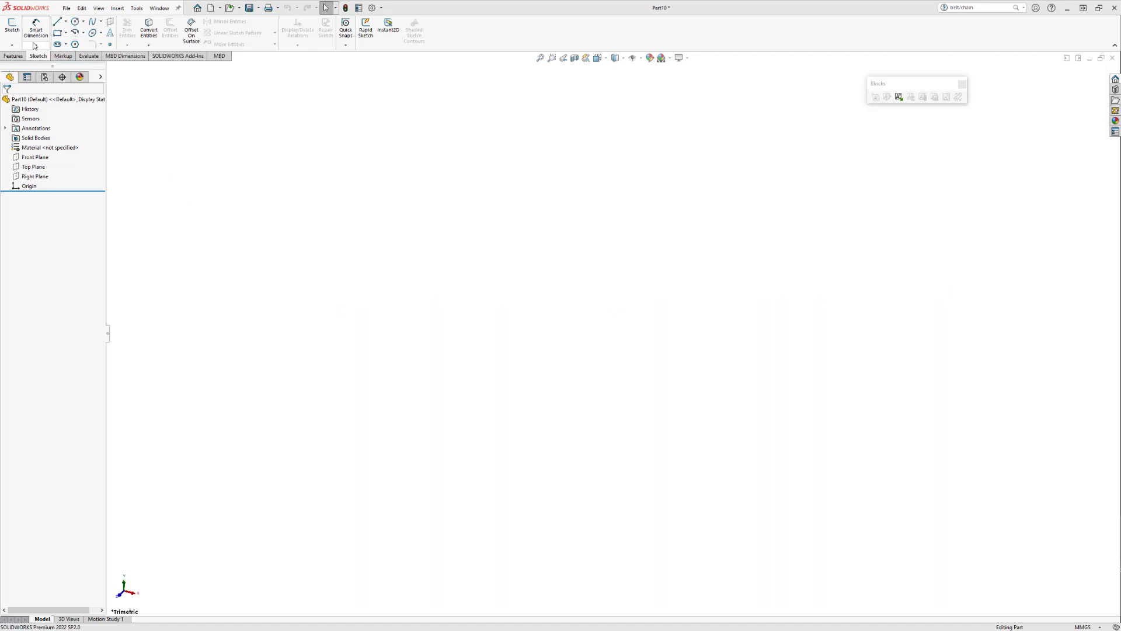
Start a sketch on the Front Plane and draw a circle centred on the origin
click(12, 27)
click(528, 185)
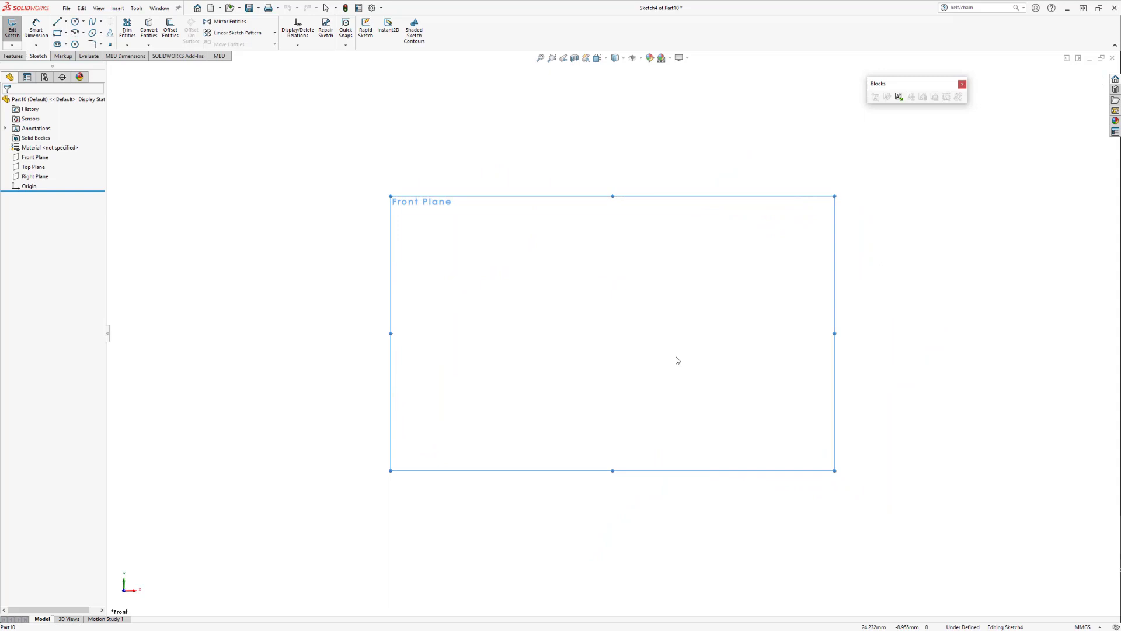
key(c)
click(613, 332)
click(637, 358)
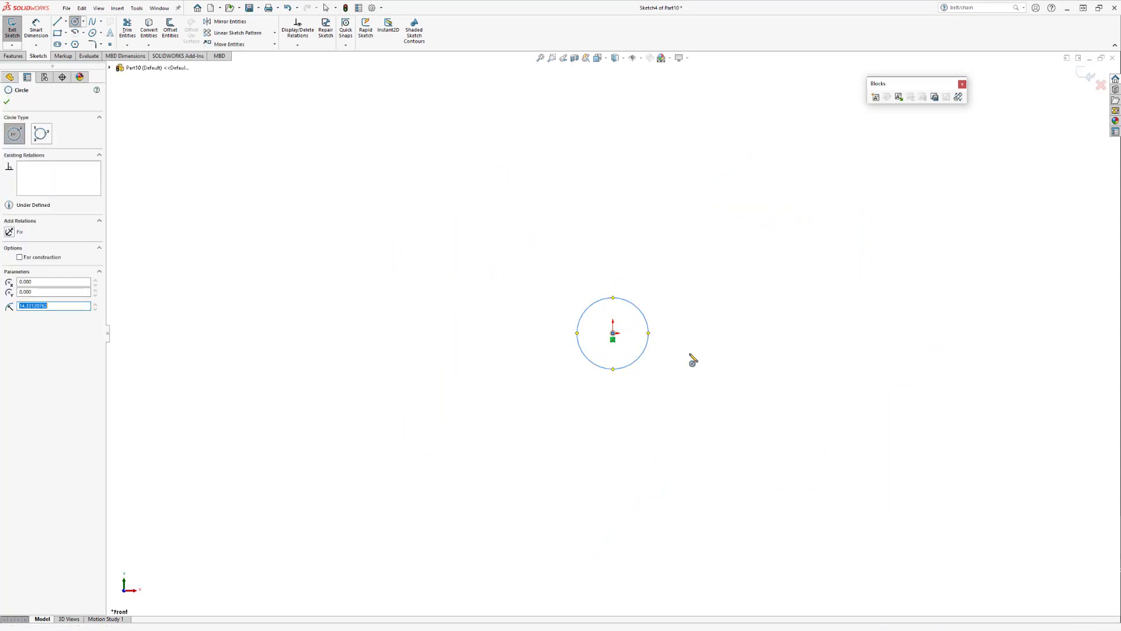
Add circles to the right of and above the origin, plus a small one between them
click(796, 332)
click(800, 356)
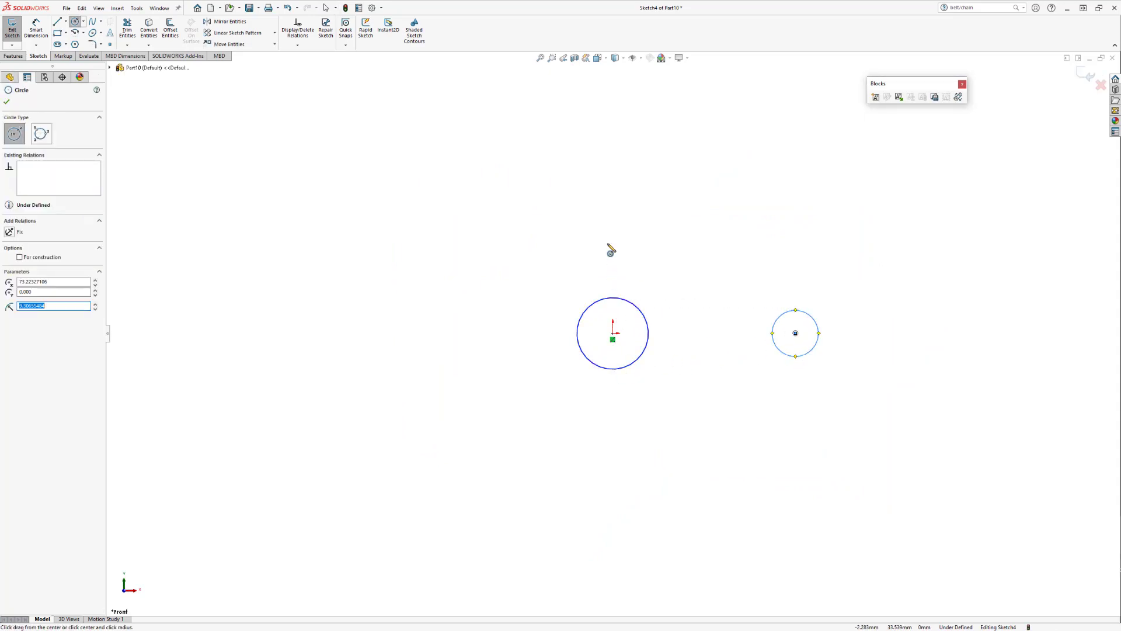
click(613, 181)
click(628, 202)
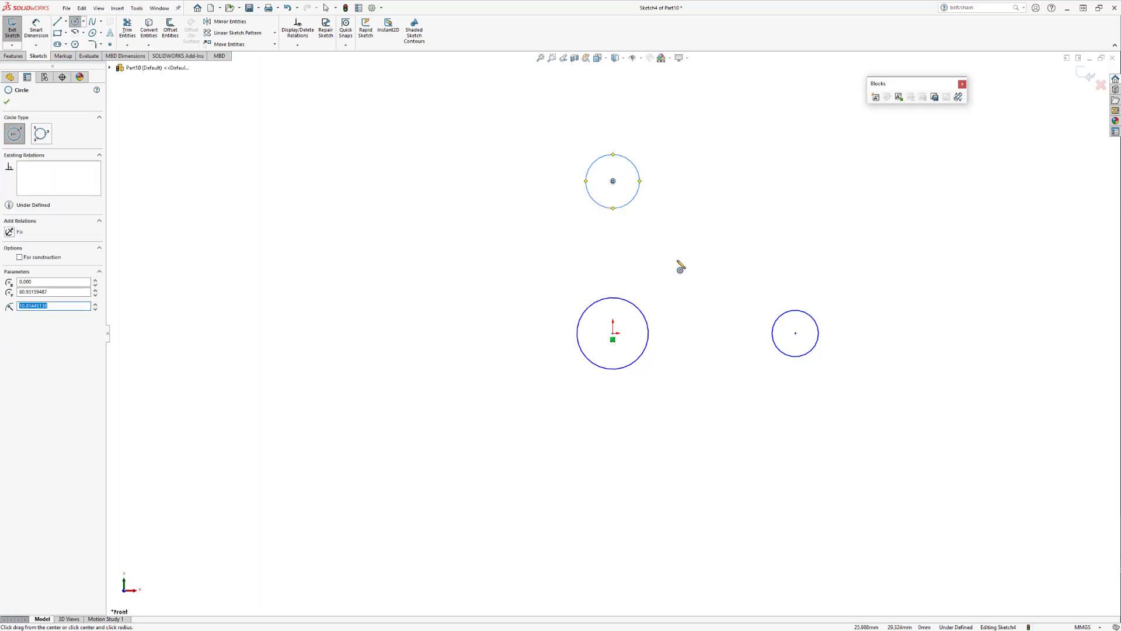
click(674, 260)
click(676, 271)
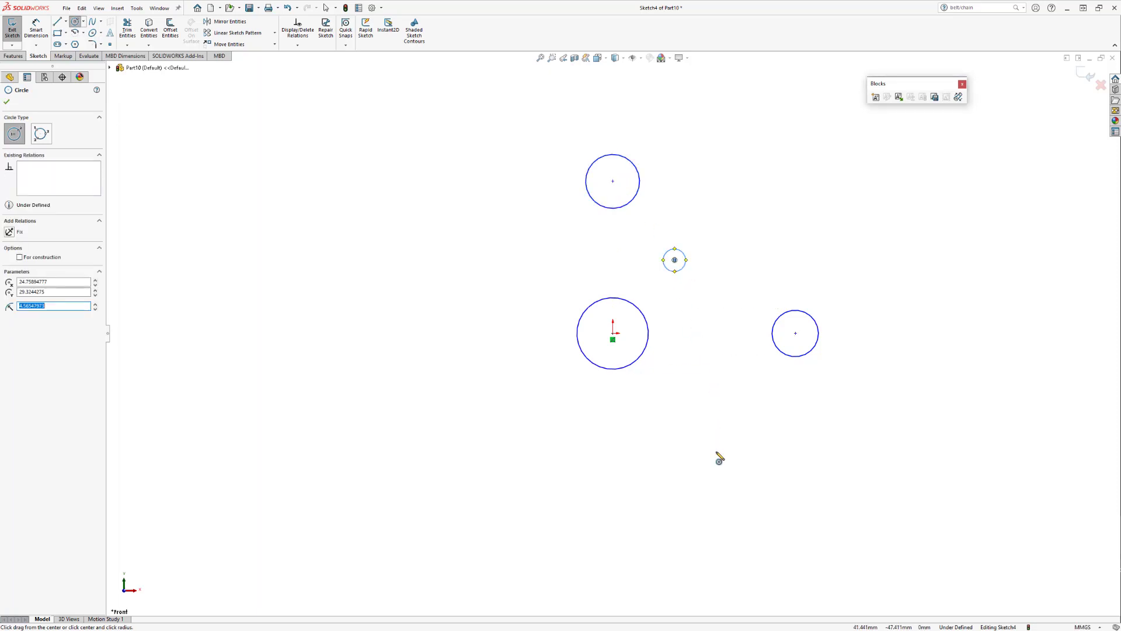
Dimension the origin circle to Ø30 and the right circle to Ø20
key(d)
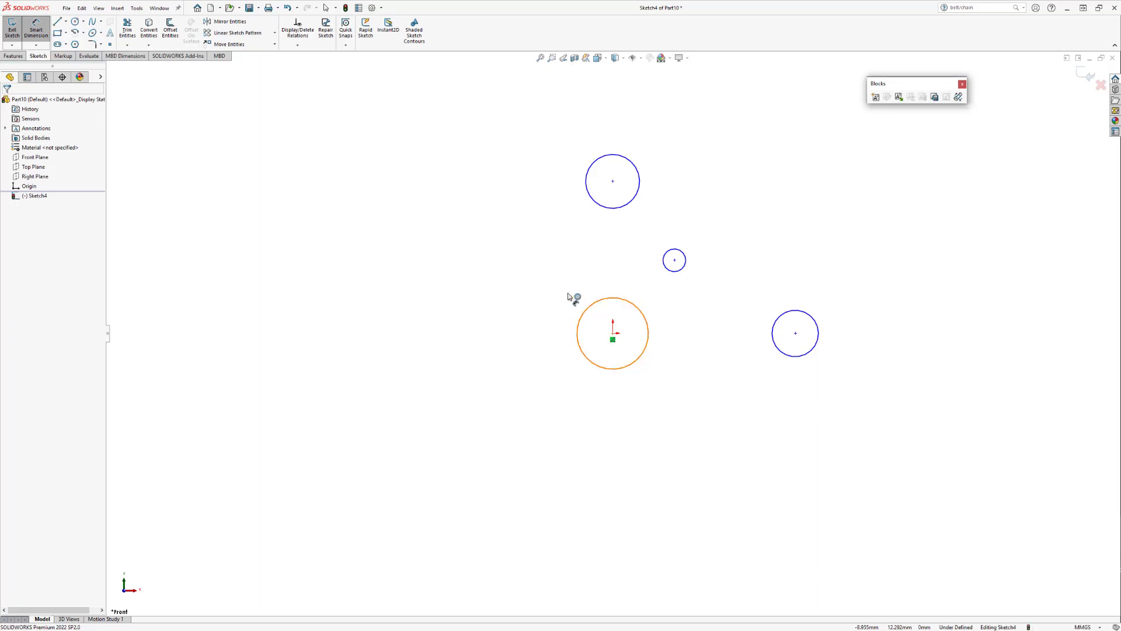
click(584, 303)
click(529, 276)
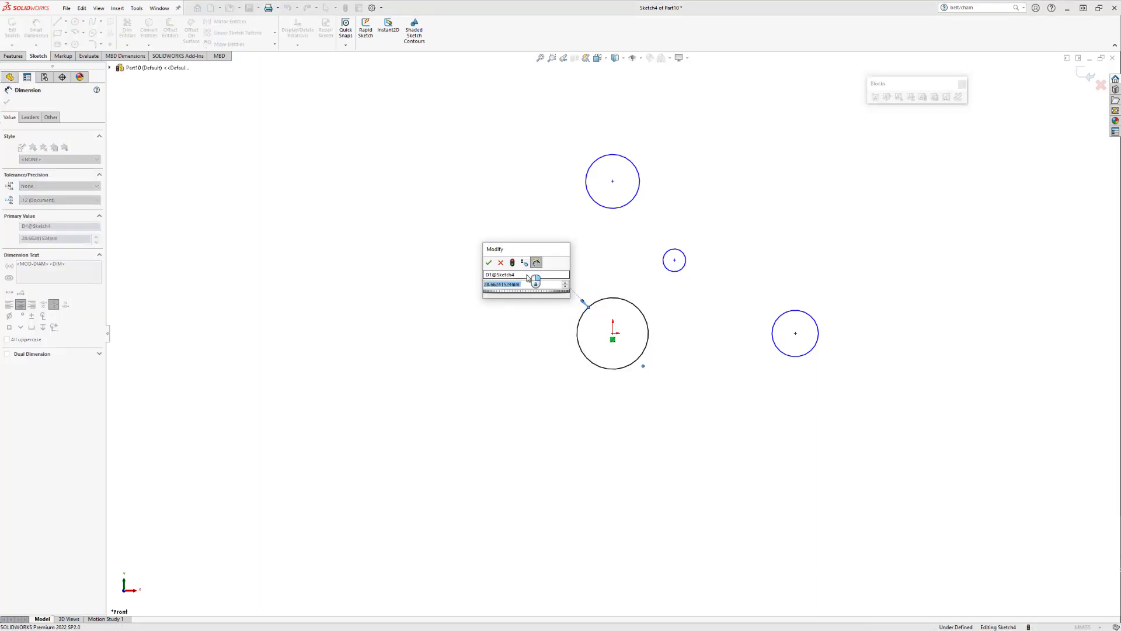
text(30)
key(Return)
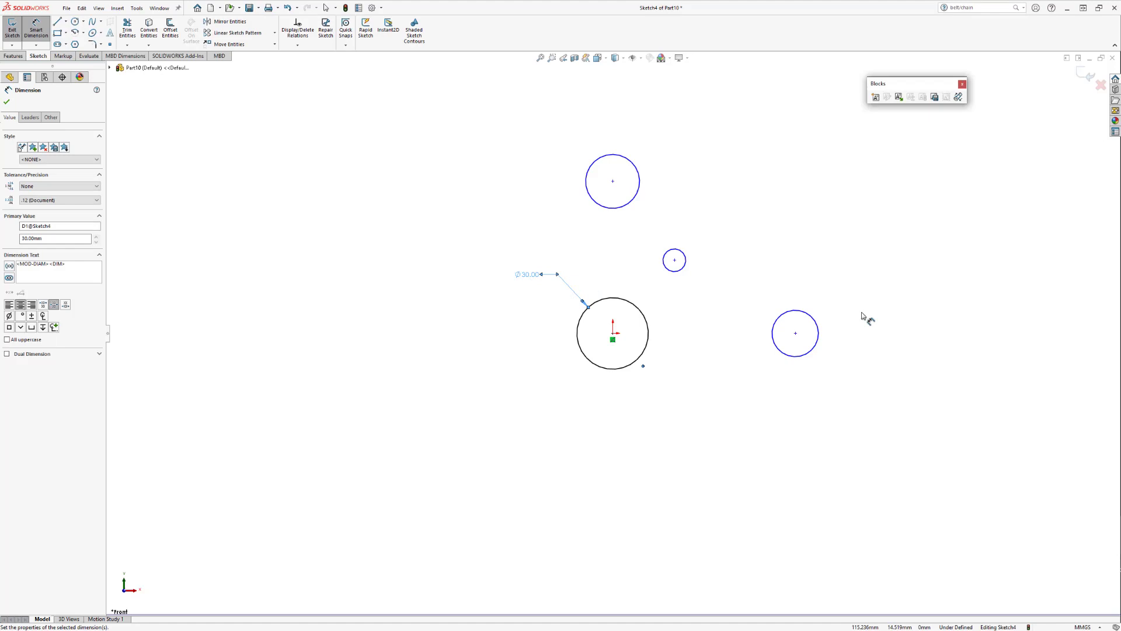
click(820, 333)
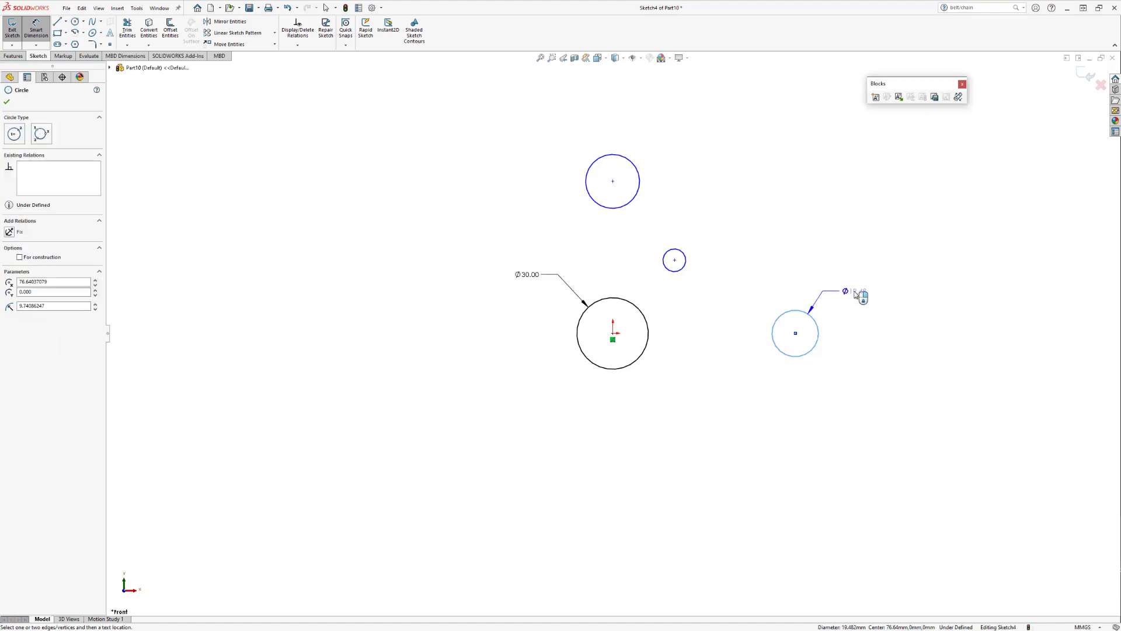
click(855, 292)
text(20)
key(Return)
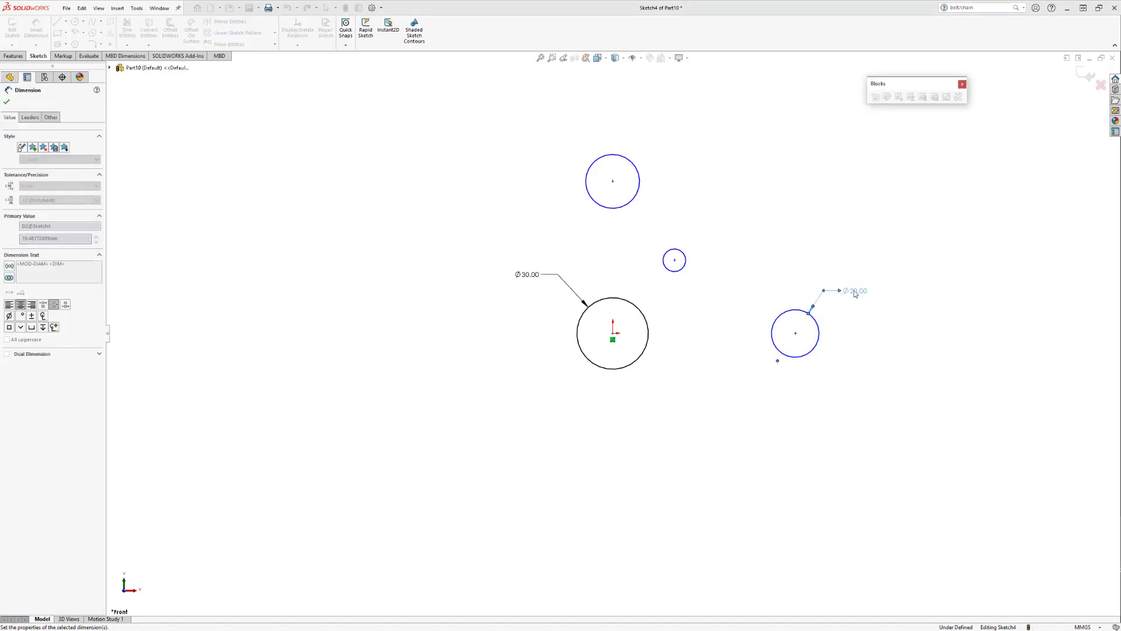
Dimension the top circle to Ø20 and the small circle to Ø10
click(637, 170)
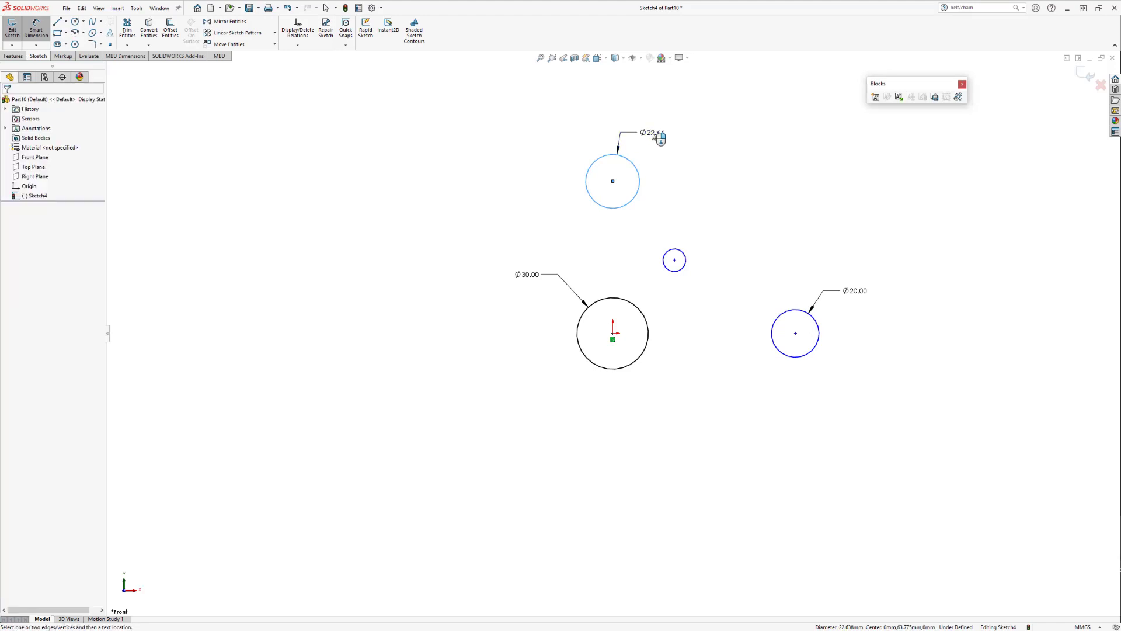
click(654, 136)
text(20)
key(Return)
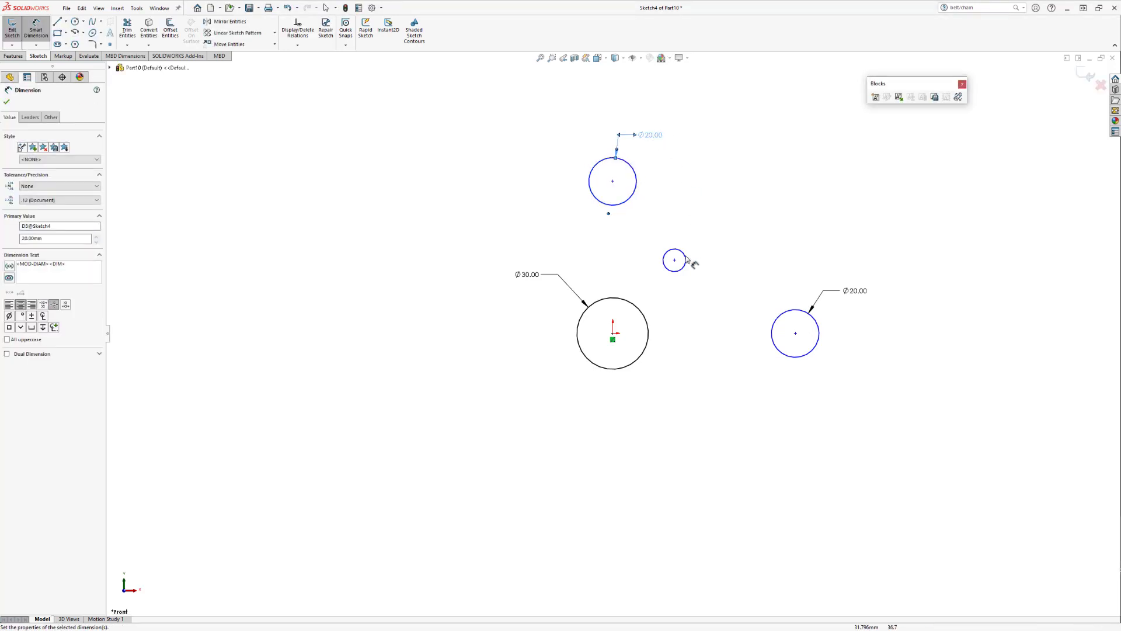
click(688, 258)
click(712, 242)
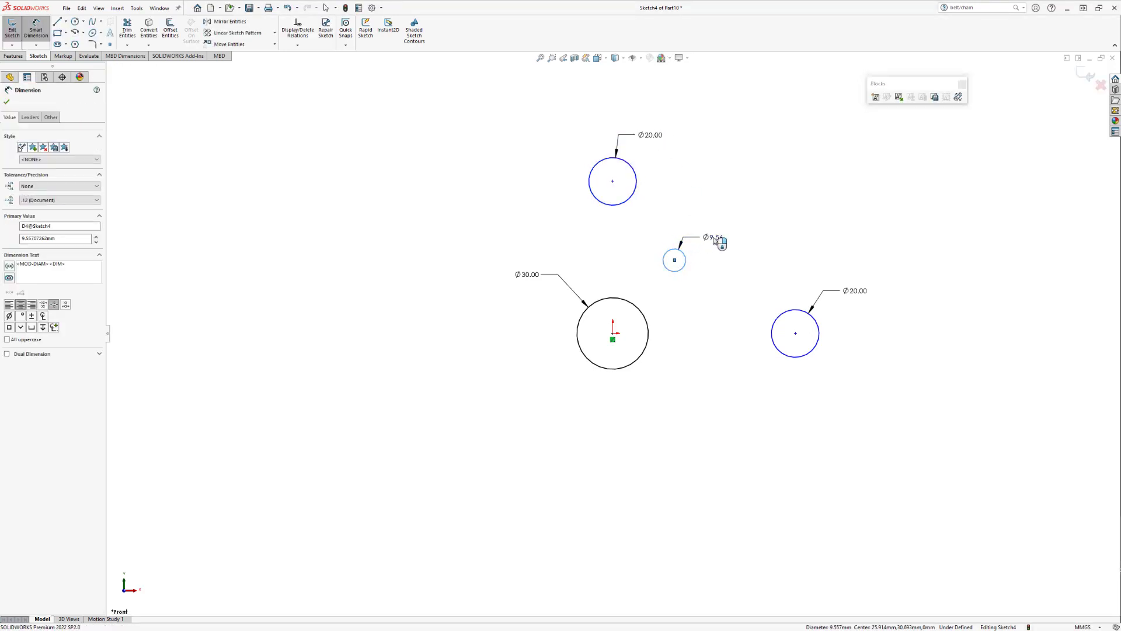
text(10)
key(Return)
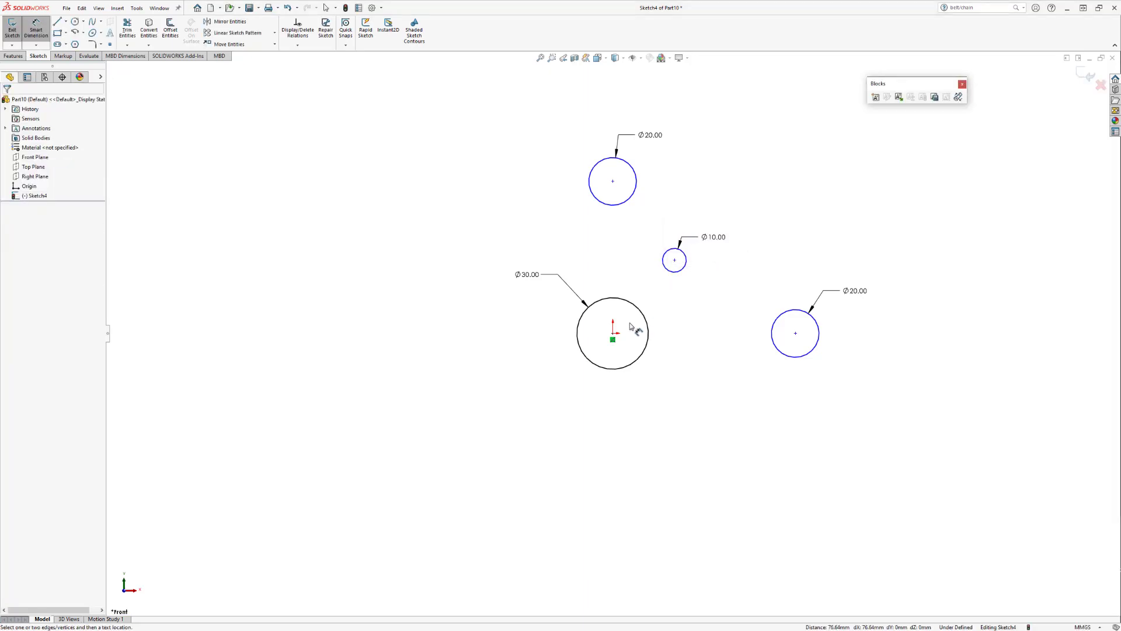
Place the right circle 80 mm horizontally and the top circle 63 mm vertically from the origin
click(613, 333)
click(796, 333)
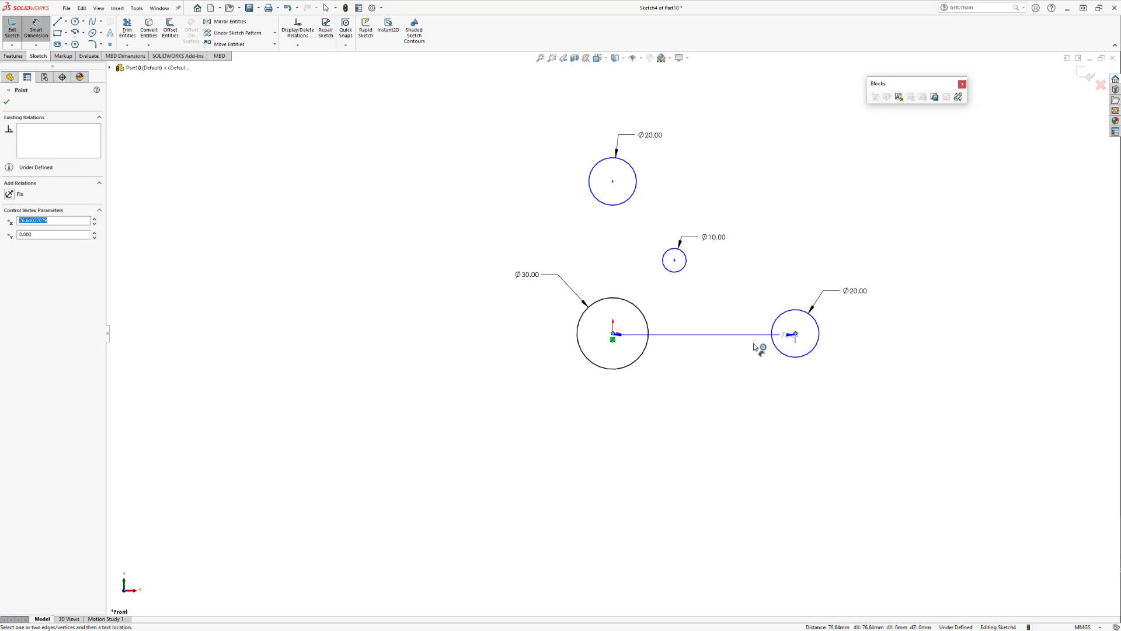
click(707, 378)
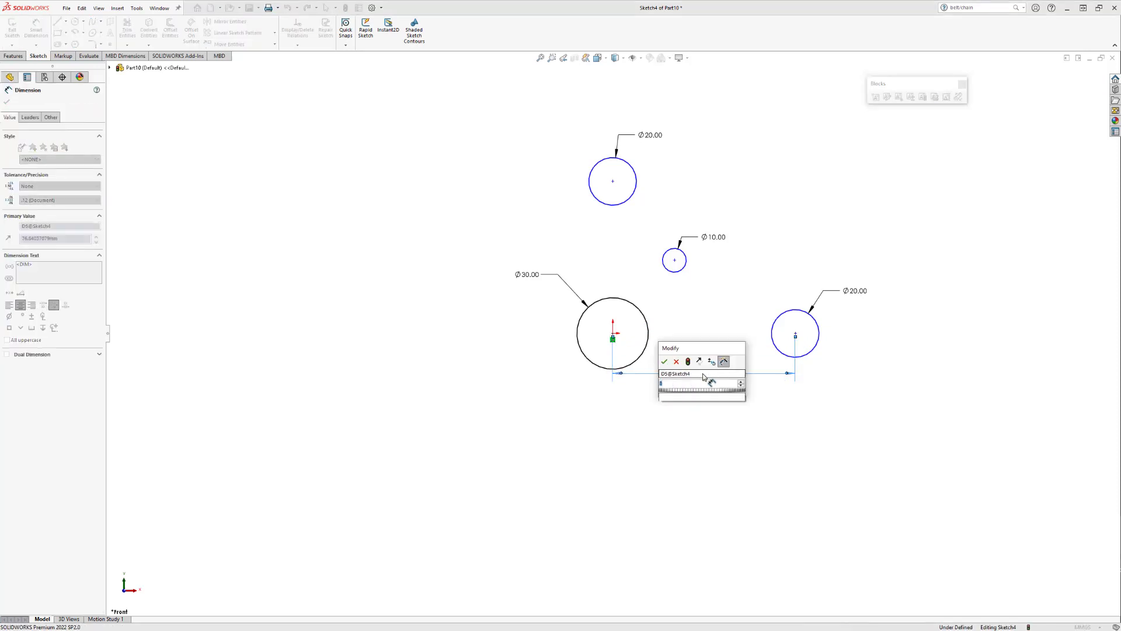
text(80)
key(Return)
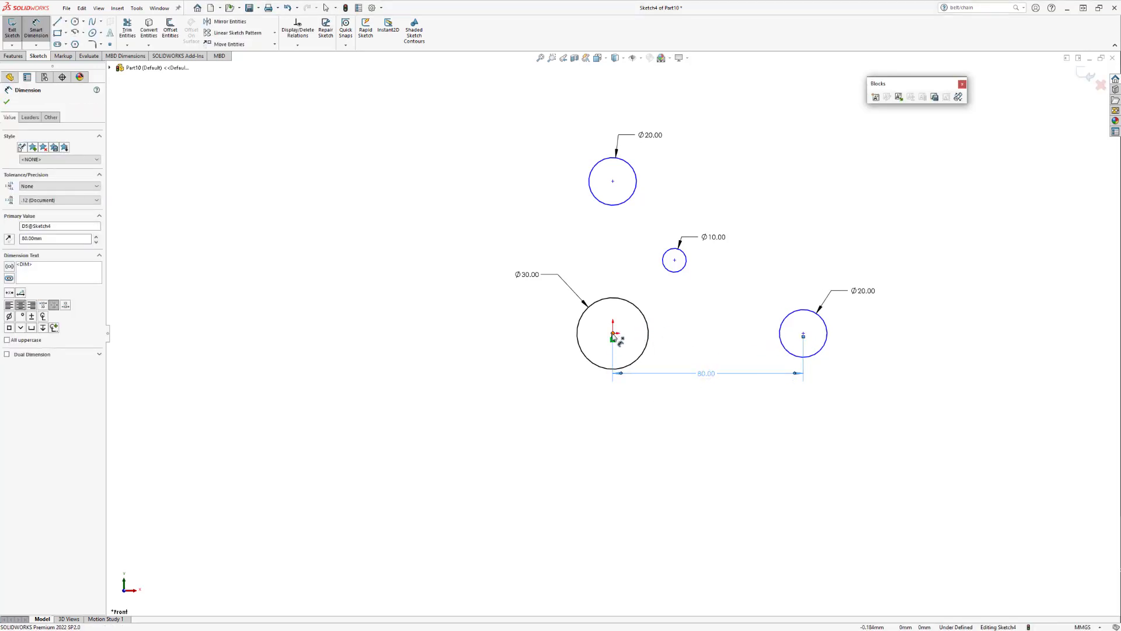
click(613, 333)
click(613, 181)
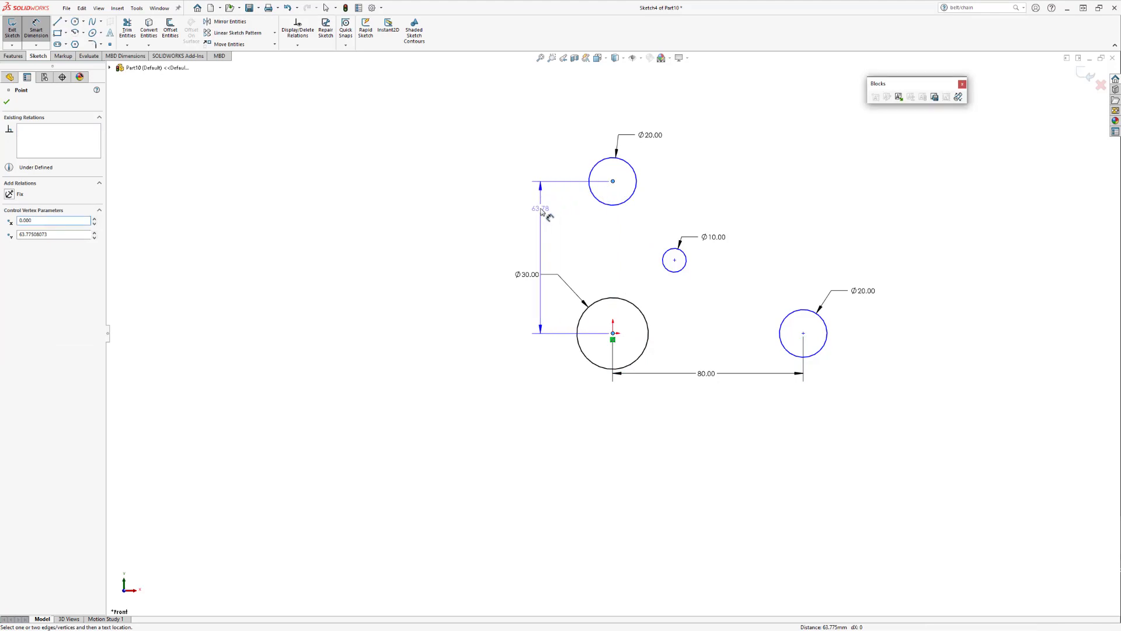
click(531, 201)
text(6)
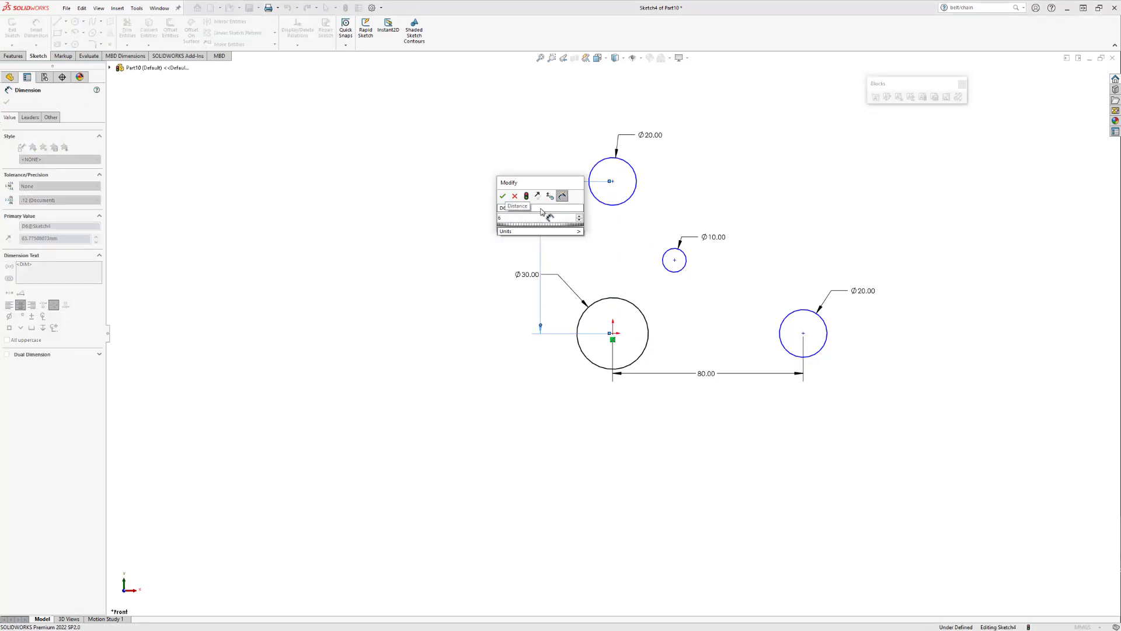
text(3)
key(Return)
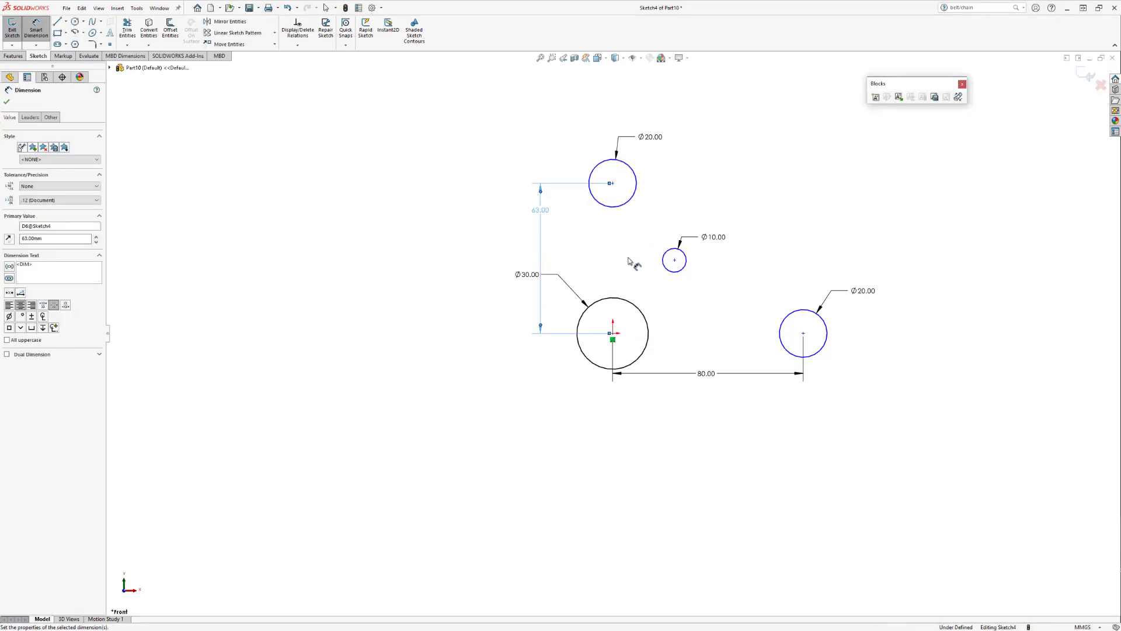
key(Escape)
key(Escape)
Make the top circle's centre vertical with the Ø30 circle's centre
click(612, 183)
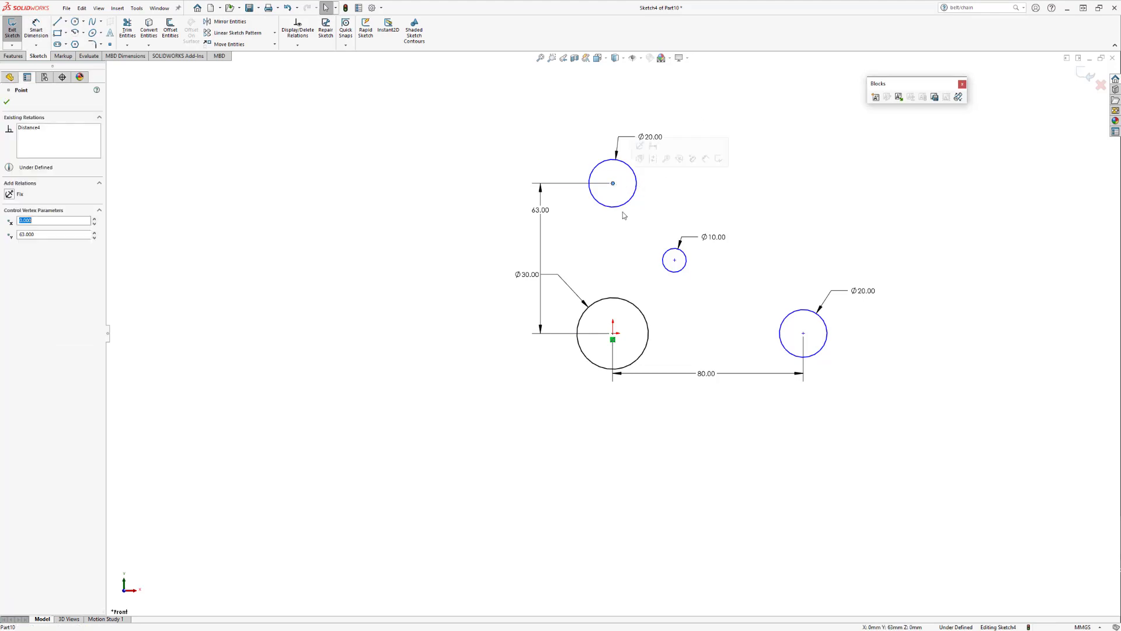
ctrl+click(612, 332)
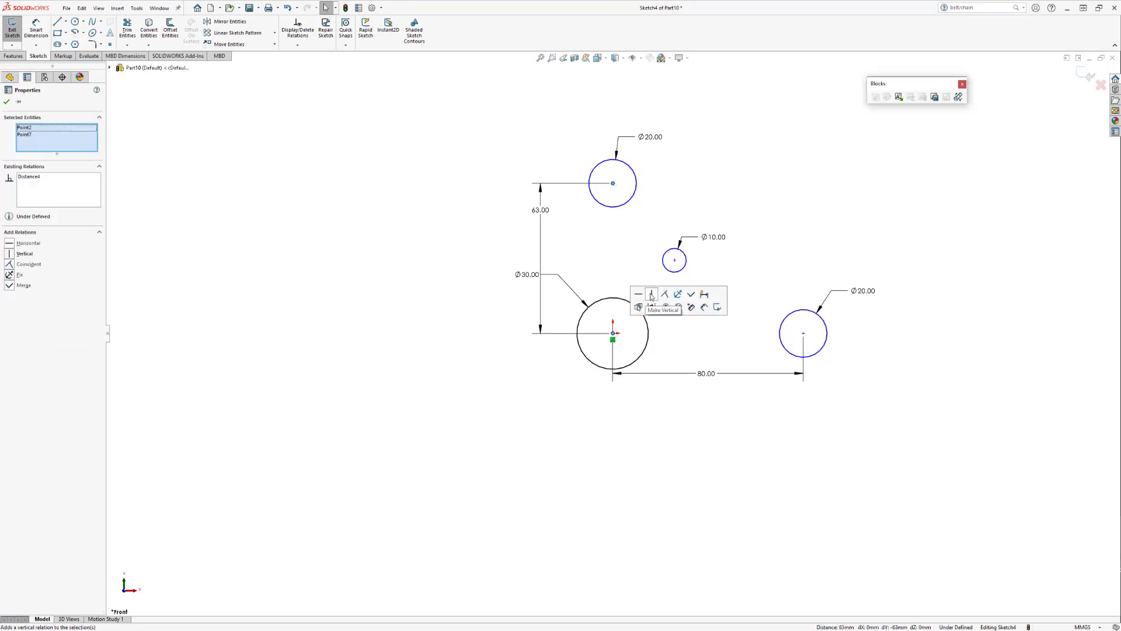
click(651, 296)
click(696, 347)
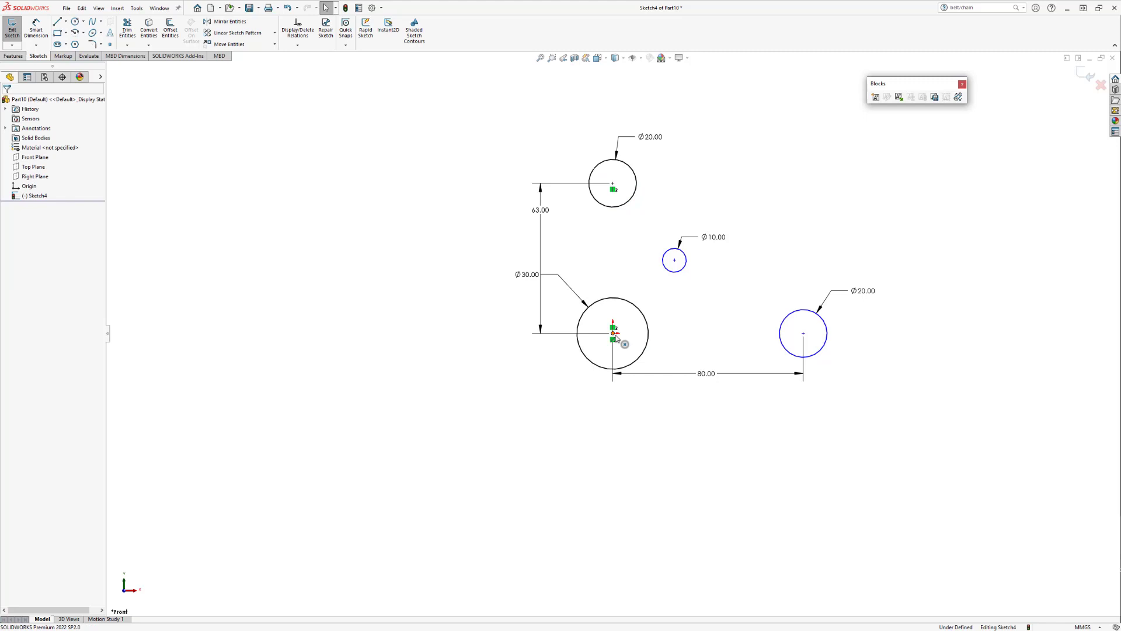
Make the right Ø20 circle's centre horizontal with the Ø30 circle's centre
click(614, 334)
ctrl+click(804, 332)
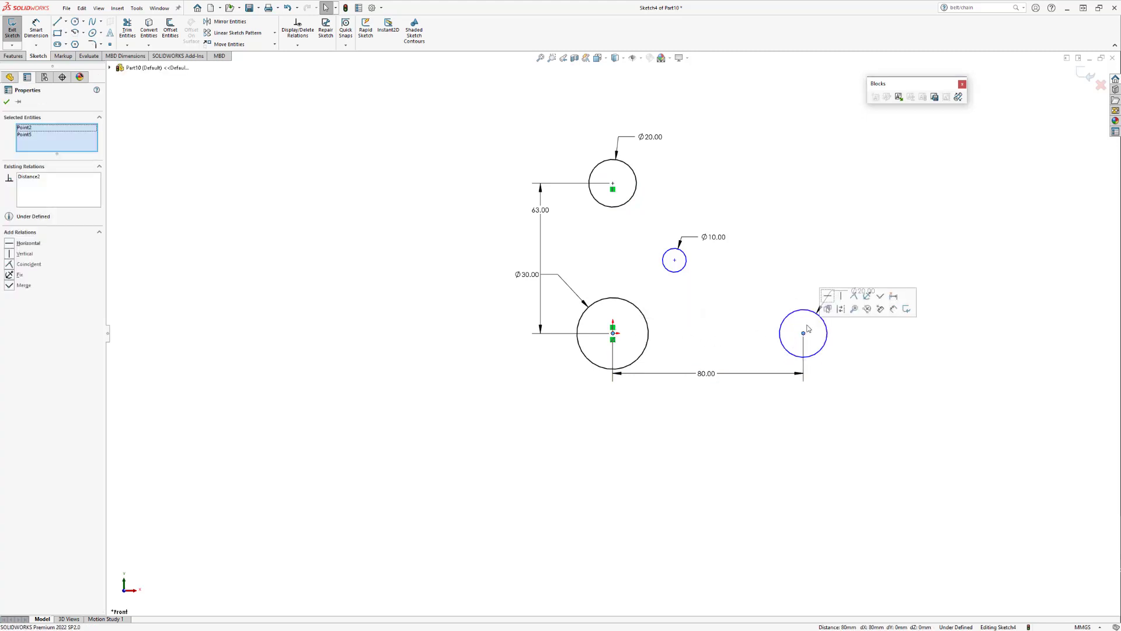
click(832, 296)
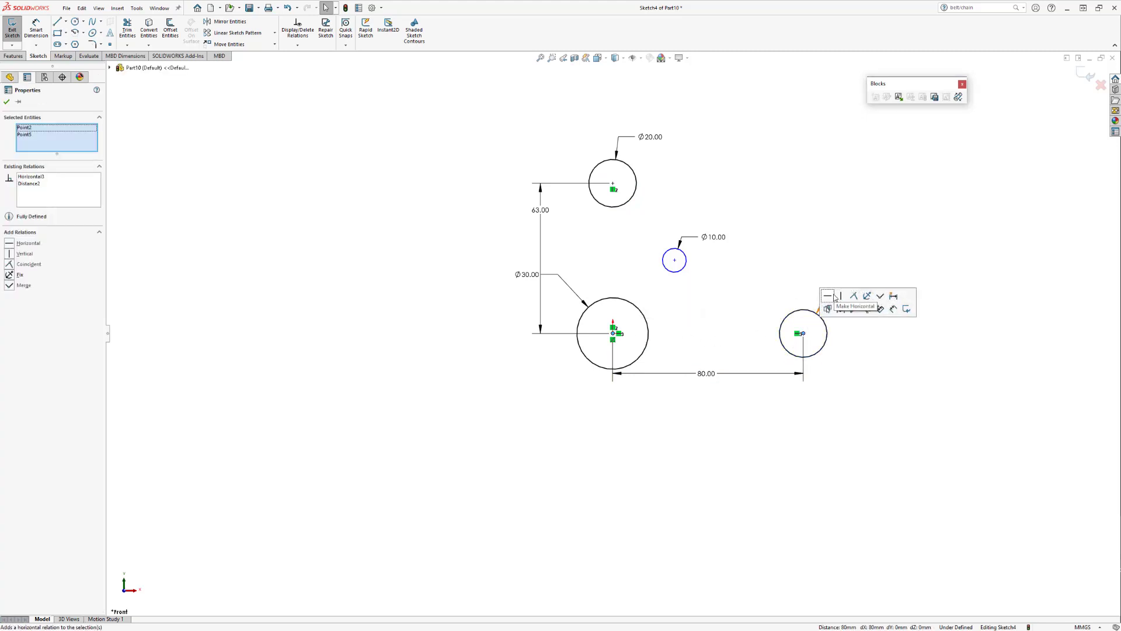
click(779, 258)
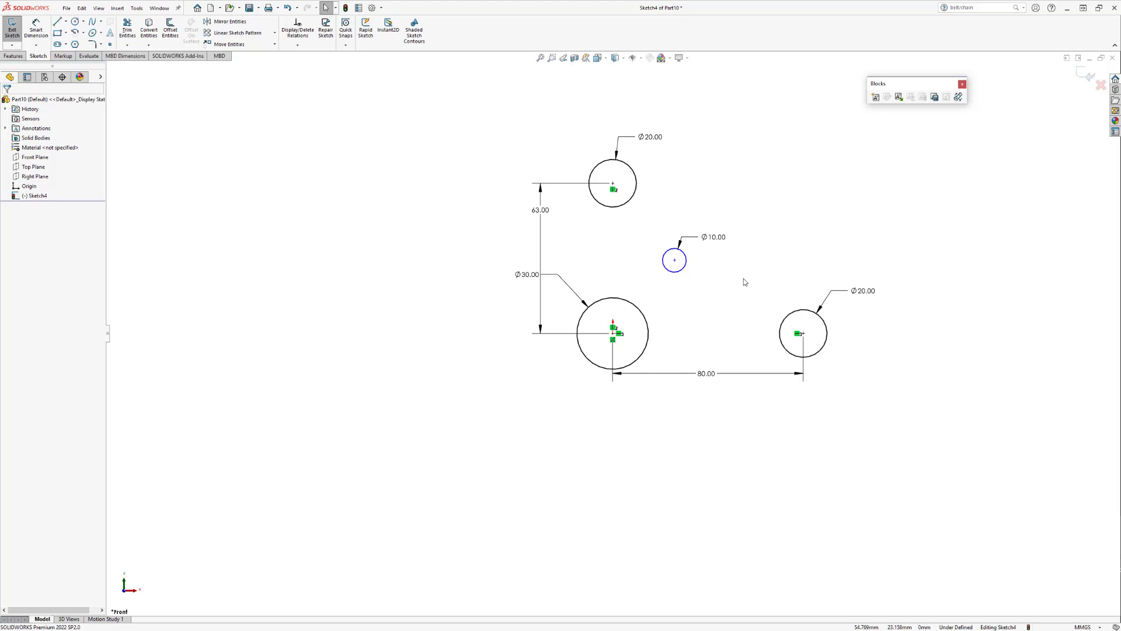
Select the Ø30 circle and adjust the view around the sketch
click(636, 310)
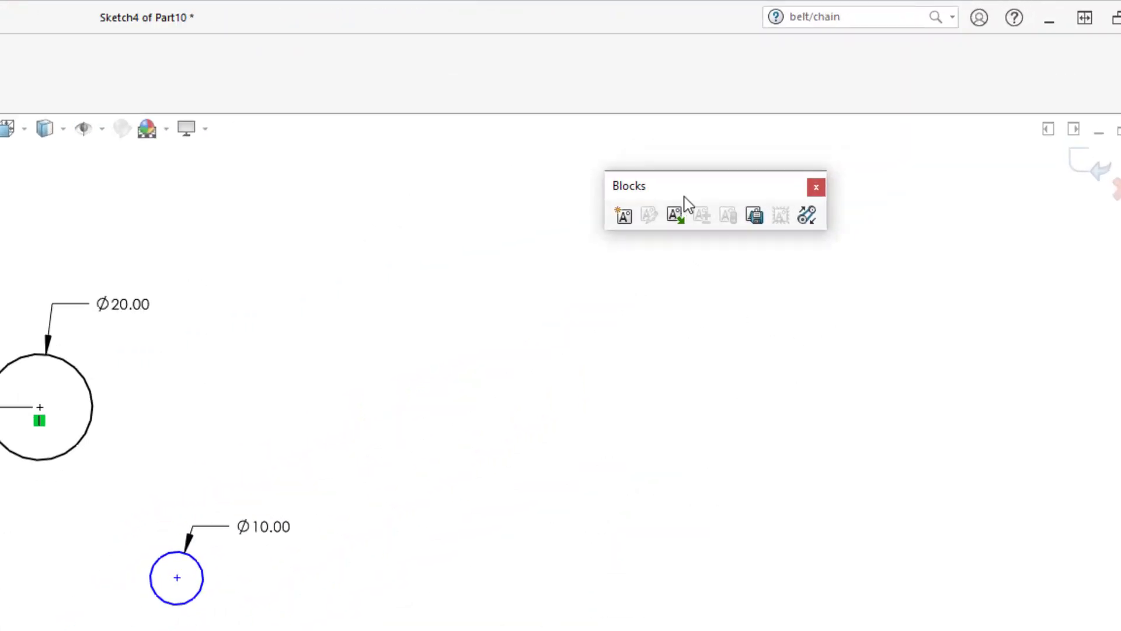
drag(687, 204, 631, 233)
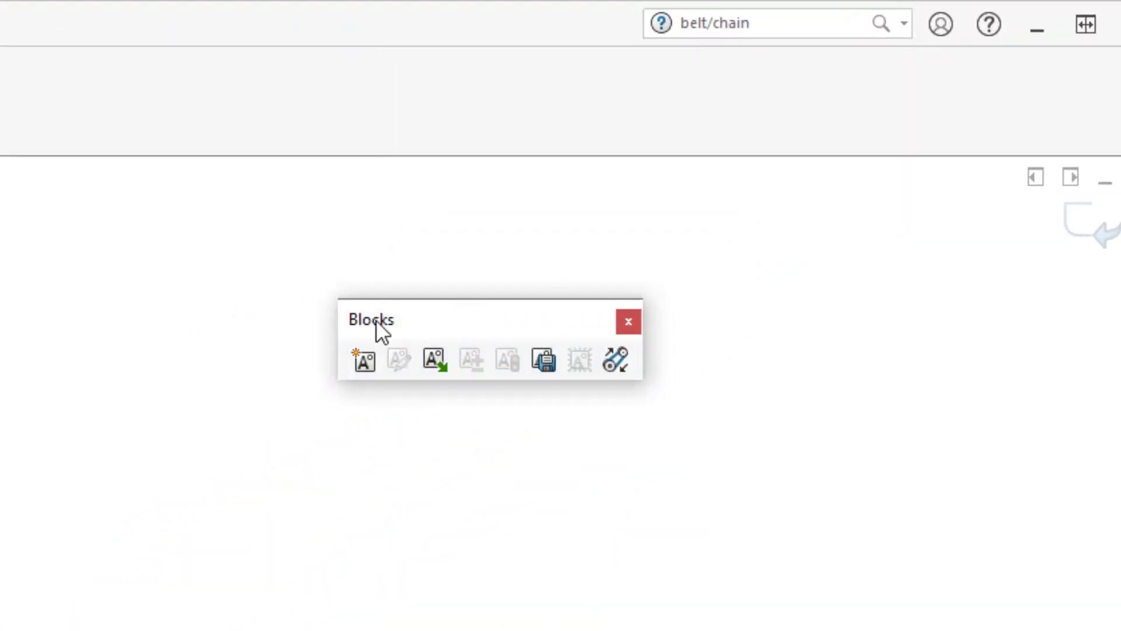
drag(374, 333, 426, 356)
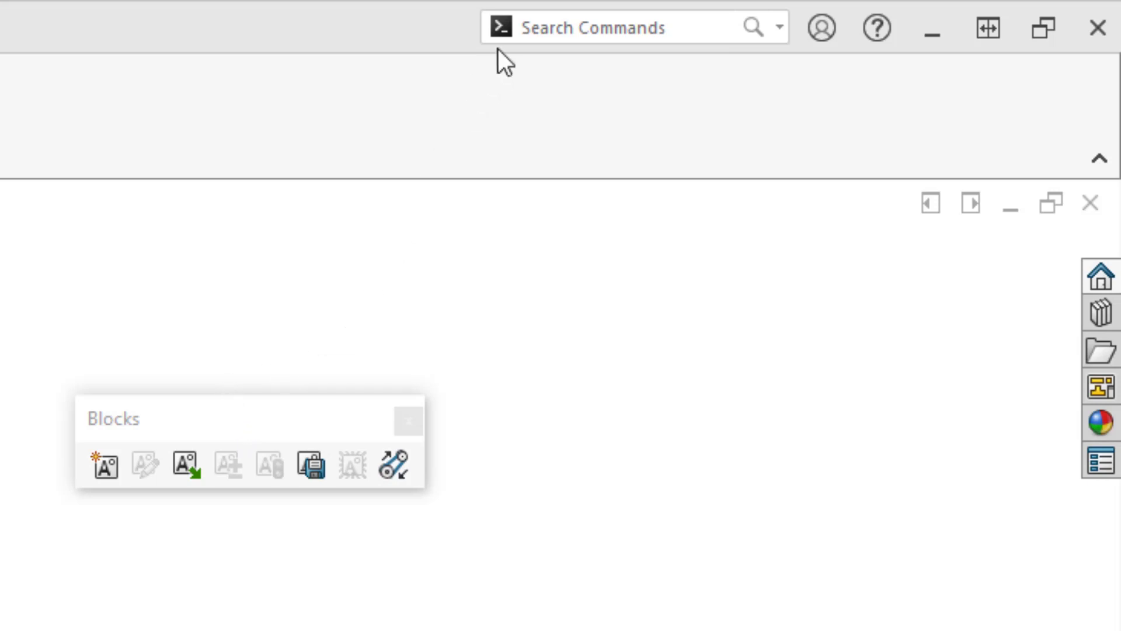
Search commands for 'Block' to locate the Blocks toolbar in the toolbars list
click(577, 25)
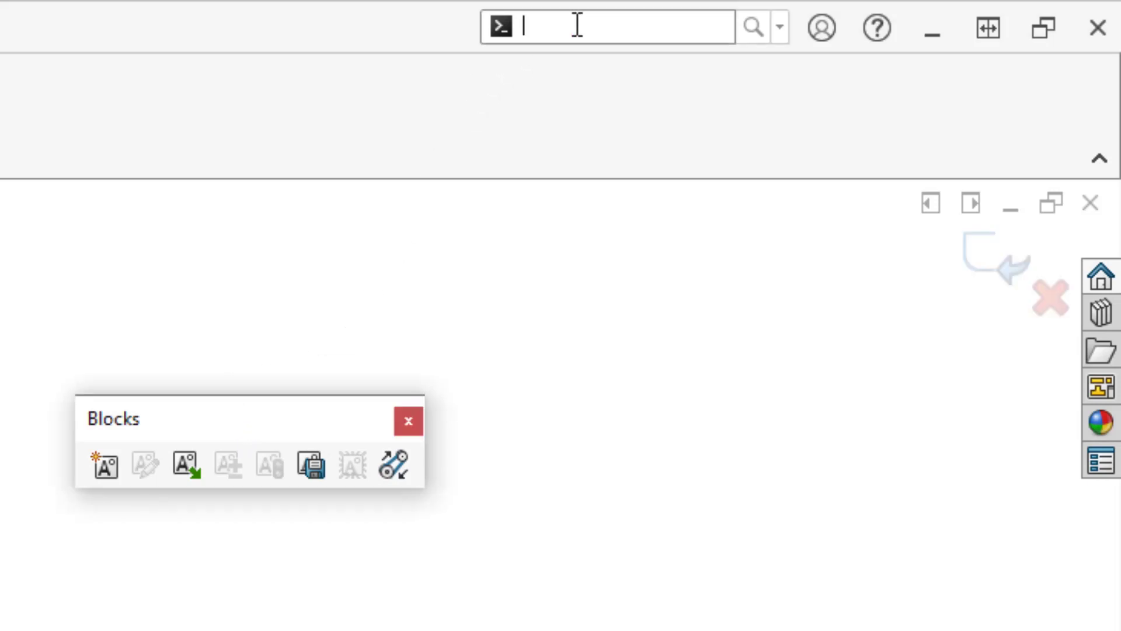
text(Block)
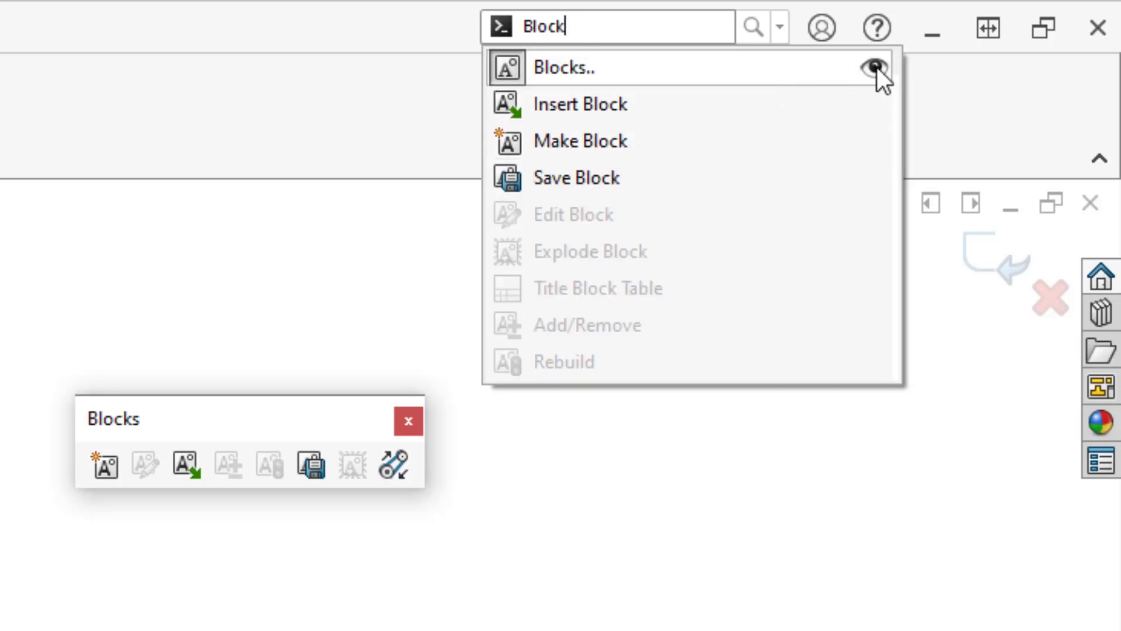
click(876, 66)
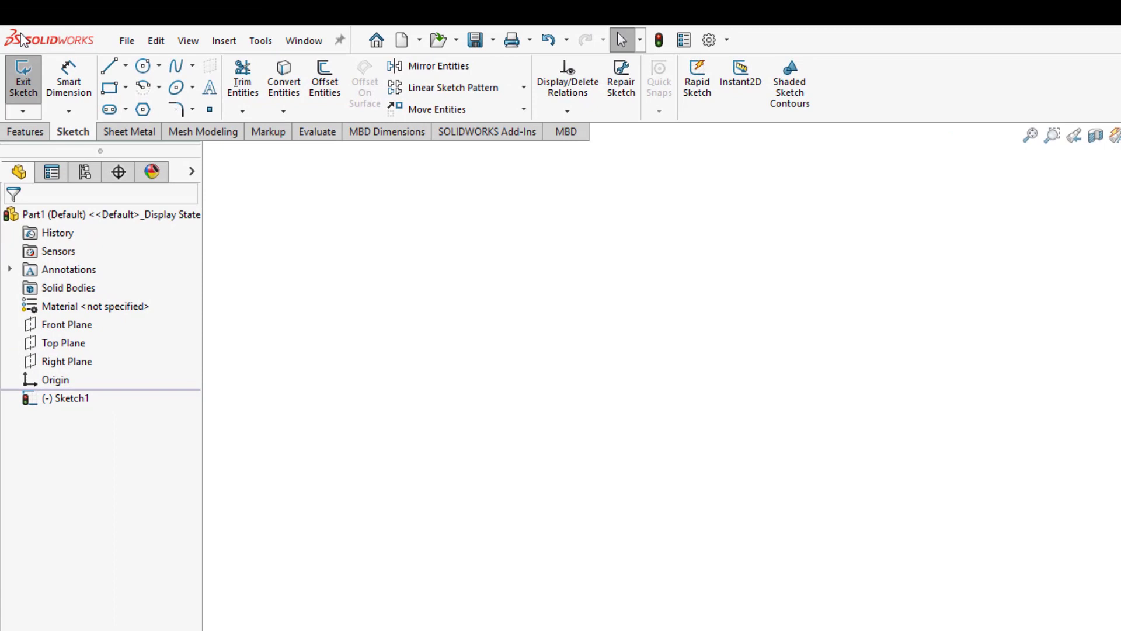
click(188, 40)
mouse_move(274, 220)
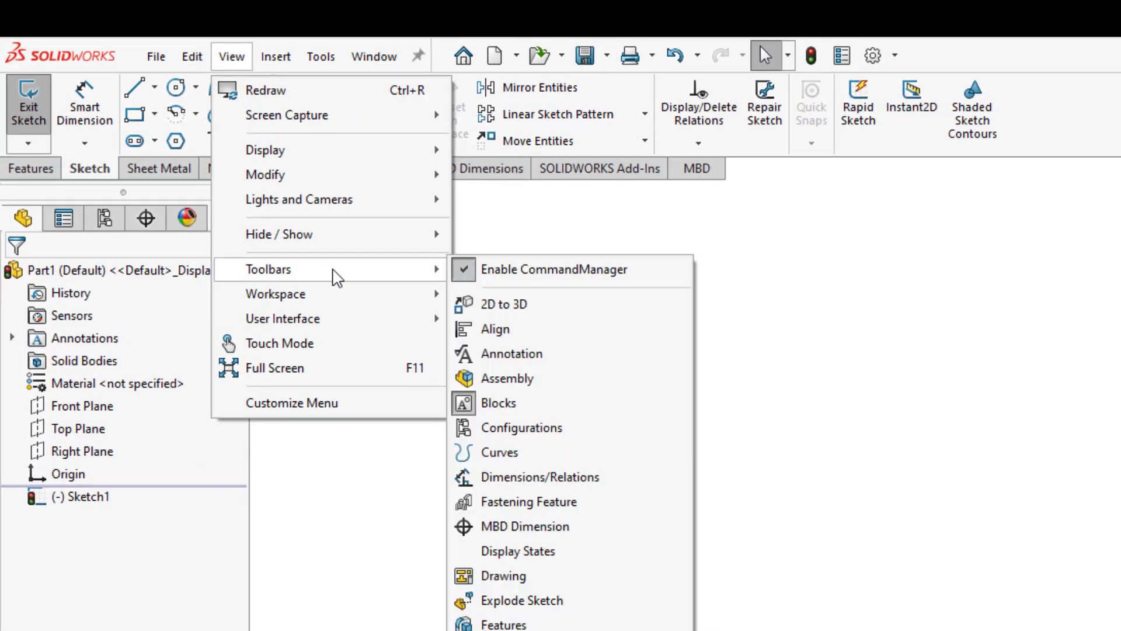
Enable the Blocks toolbar and turn the selected circles into blocks Block1-1 through Block4-1
click(575, 403)
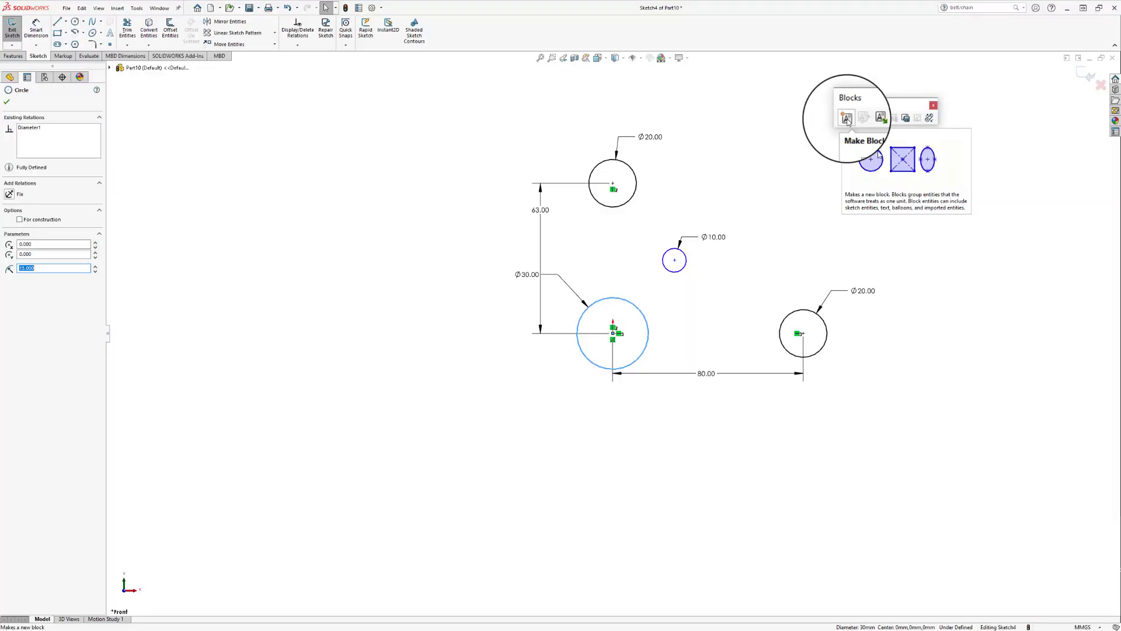
click(847, 118)
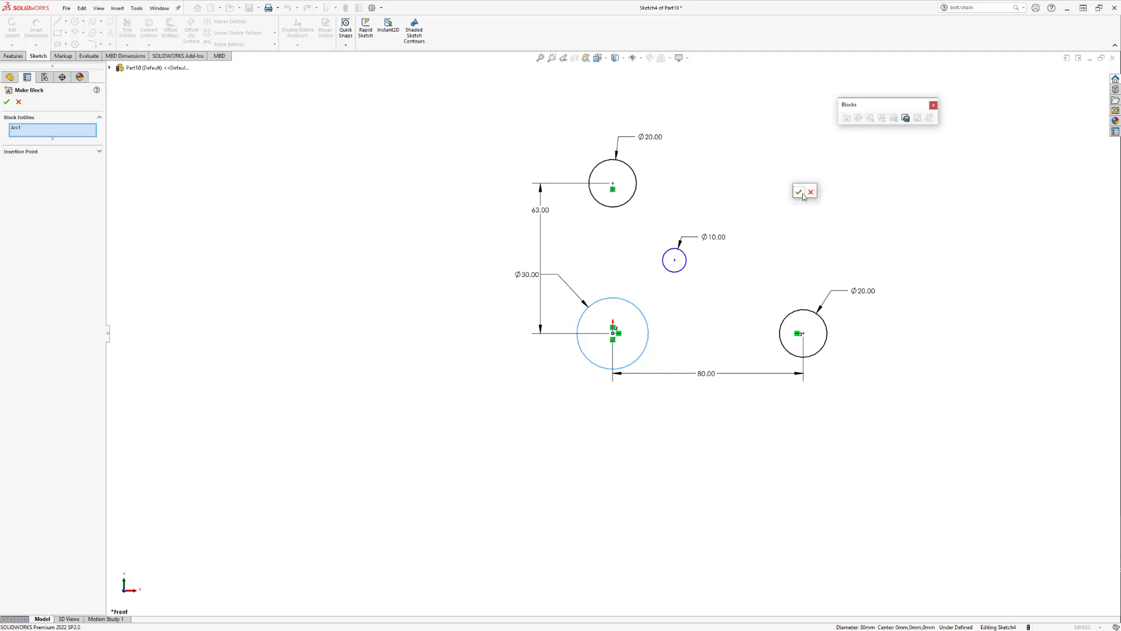
click(798, 192)
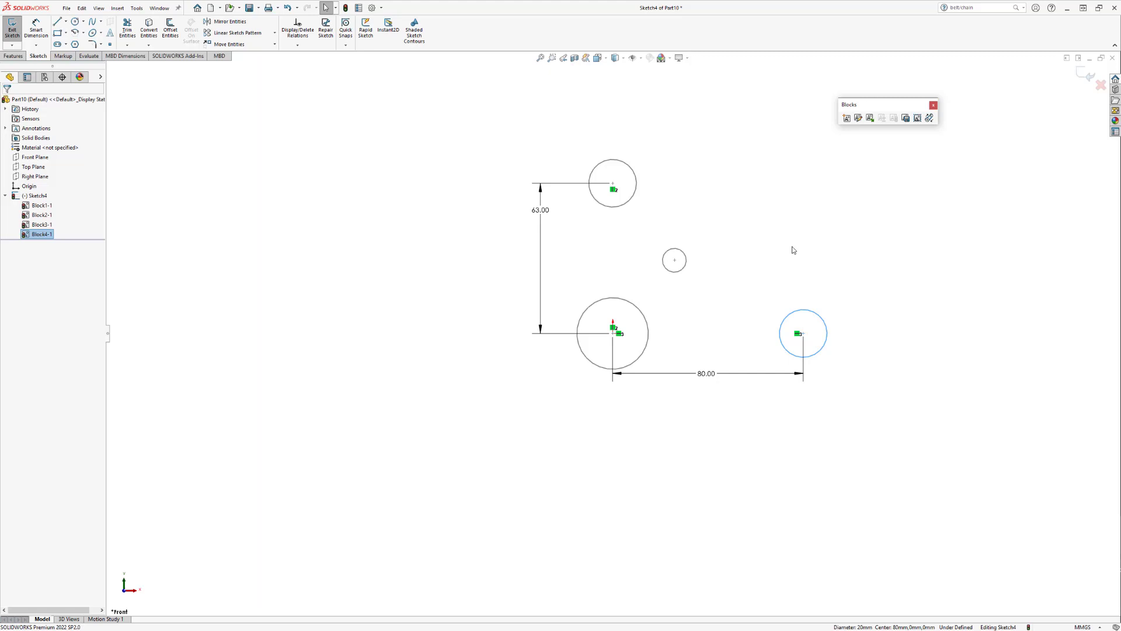
click(859, 119)
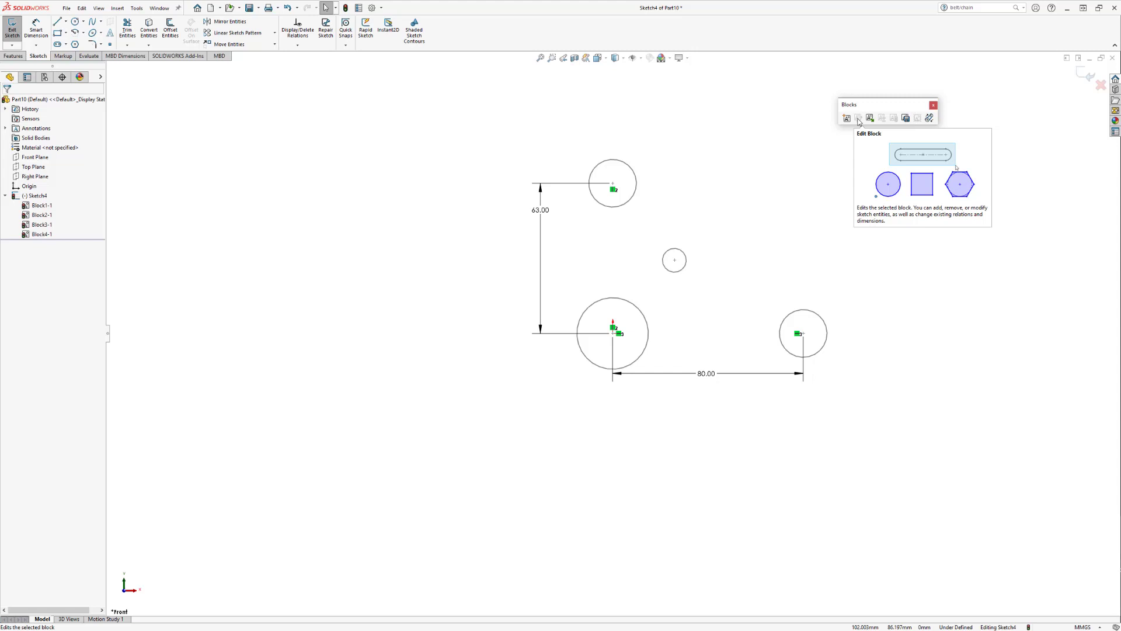
Launch the Belt/Chain tool from the Blocks toolbar
drag(867, 107, 850, 104)
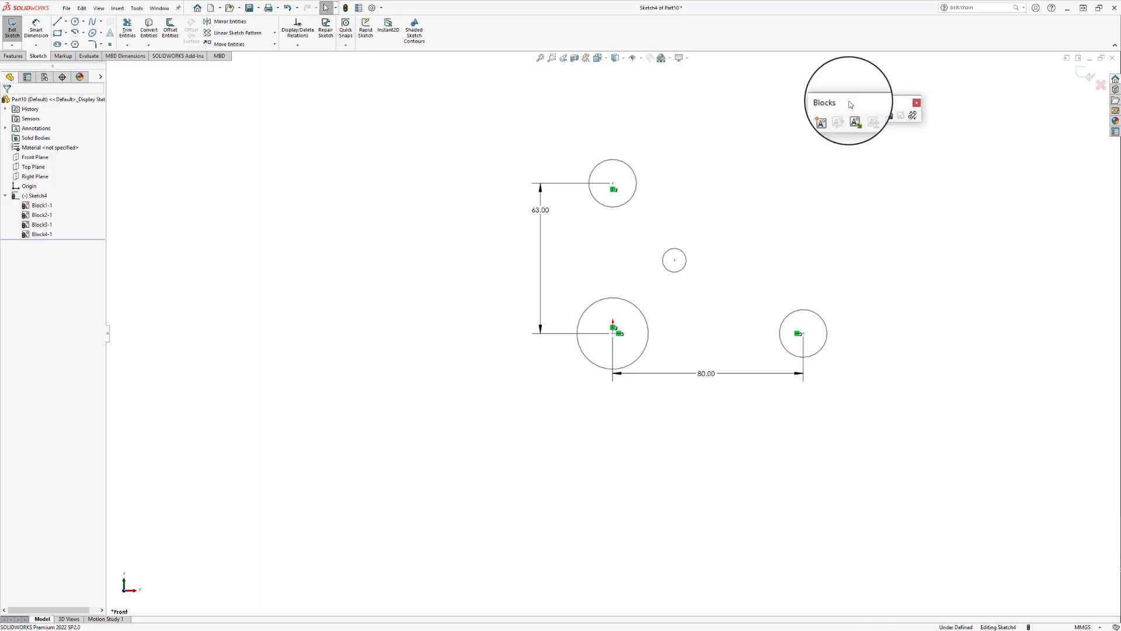
click(913, 116)
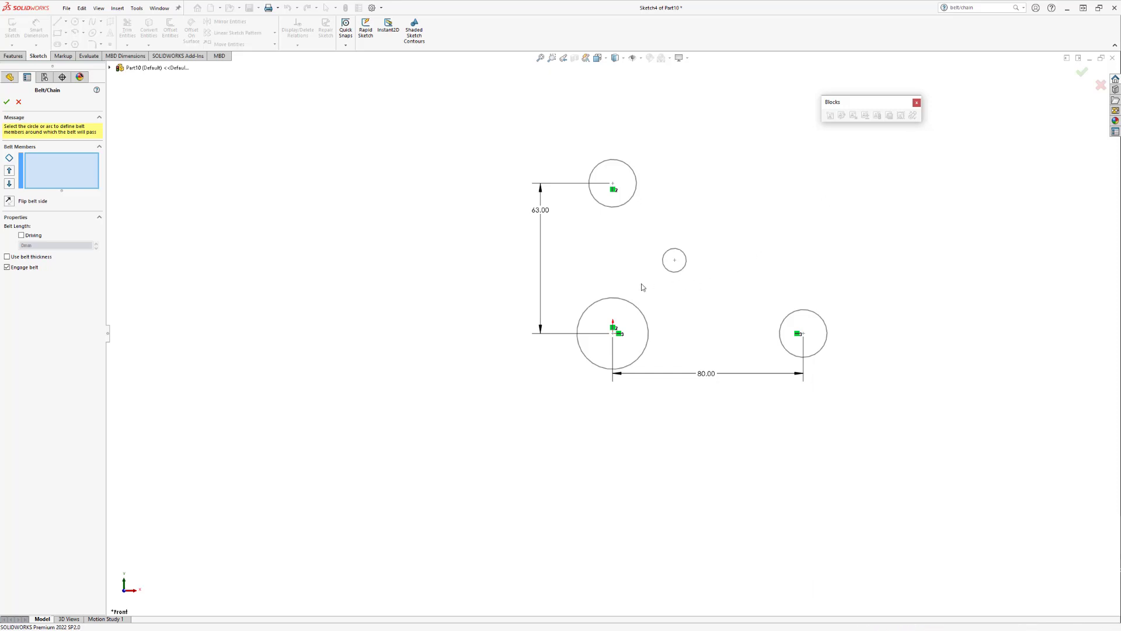
Add the Ø30, top Ø20, small Ø10 and right Ø20 circles as belt members, flipping the small pulley
click(625, 302)
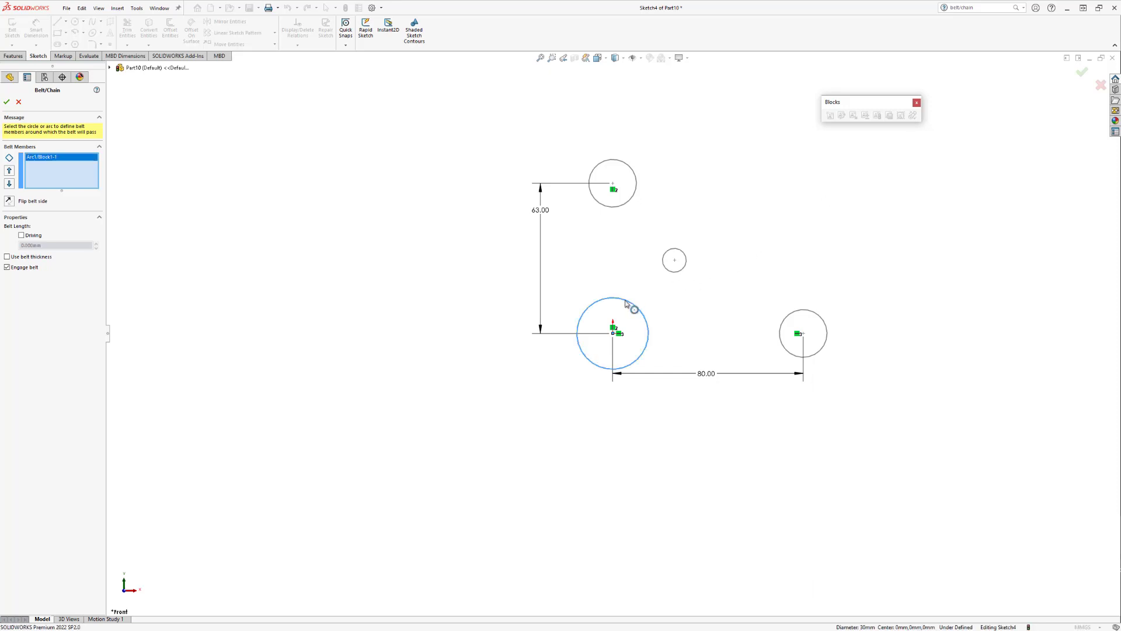
click(627, 206)
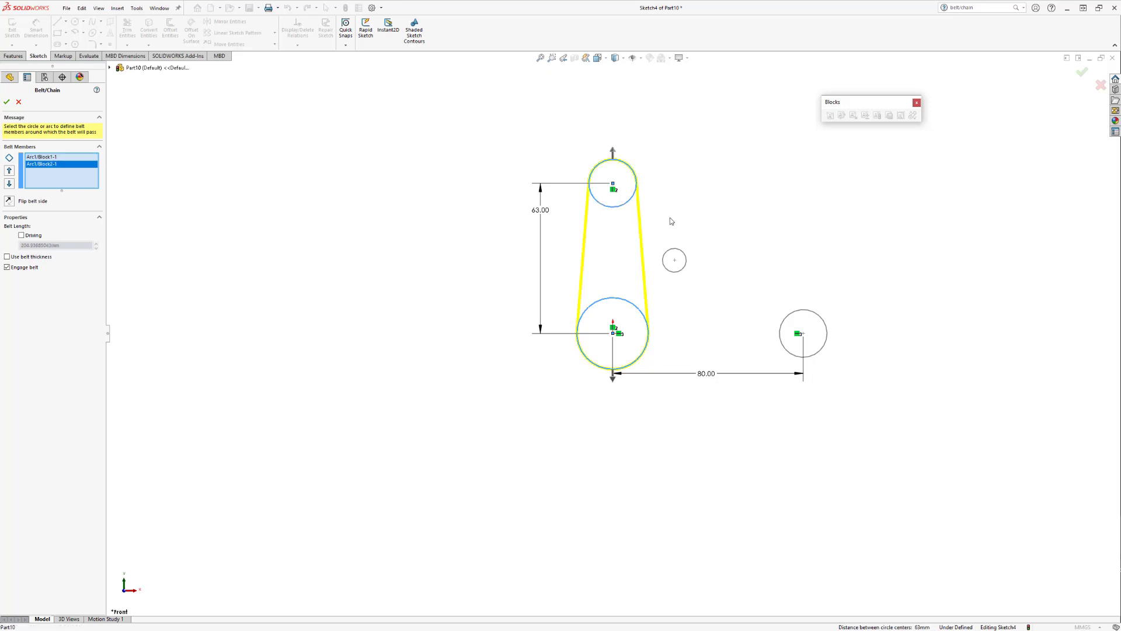
click(684, 252)
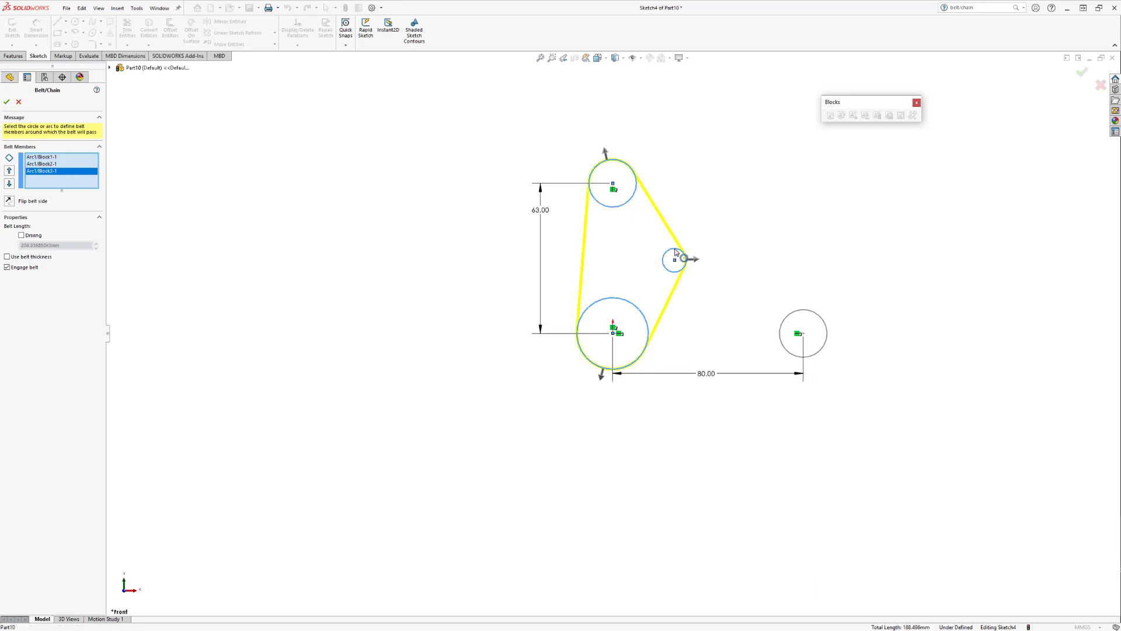
click(809, 314)
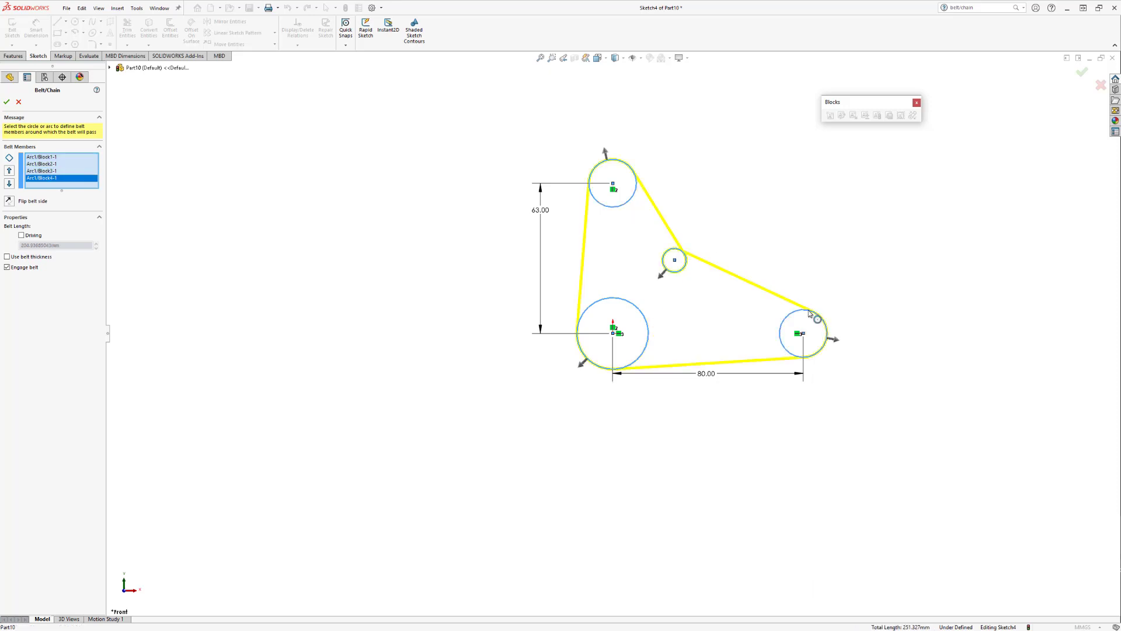
click(661, 275)
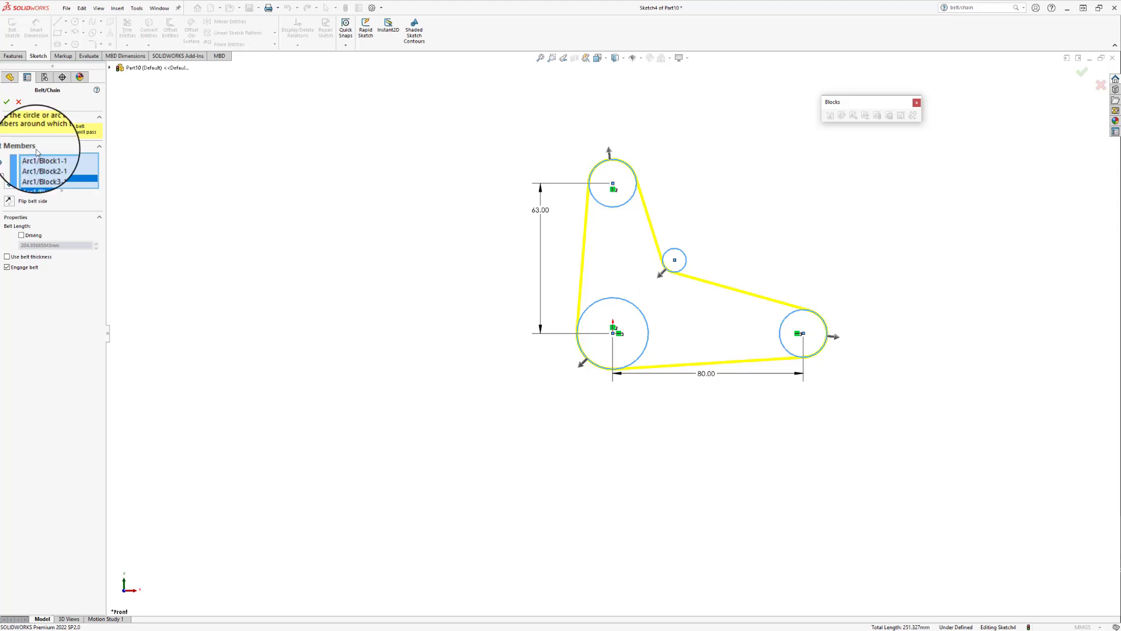
Try flipping the small pulley's side, then move the Block4 pulley to the end of the belt order
click(48, 172)
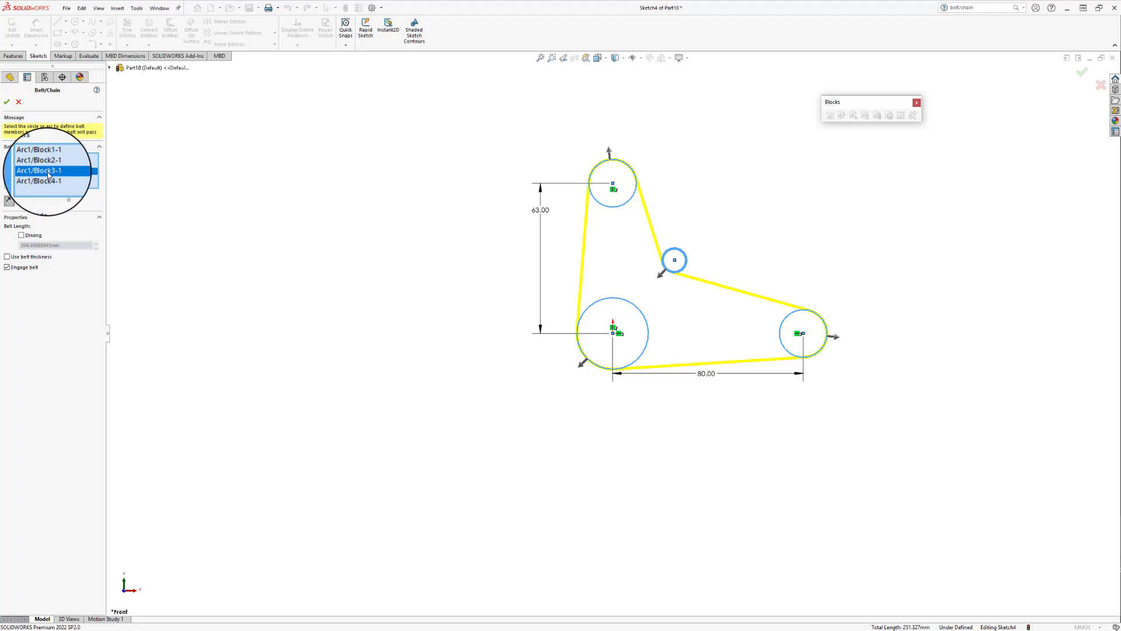
click(9, 201)
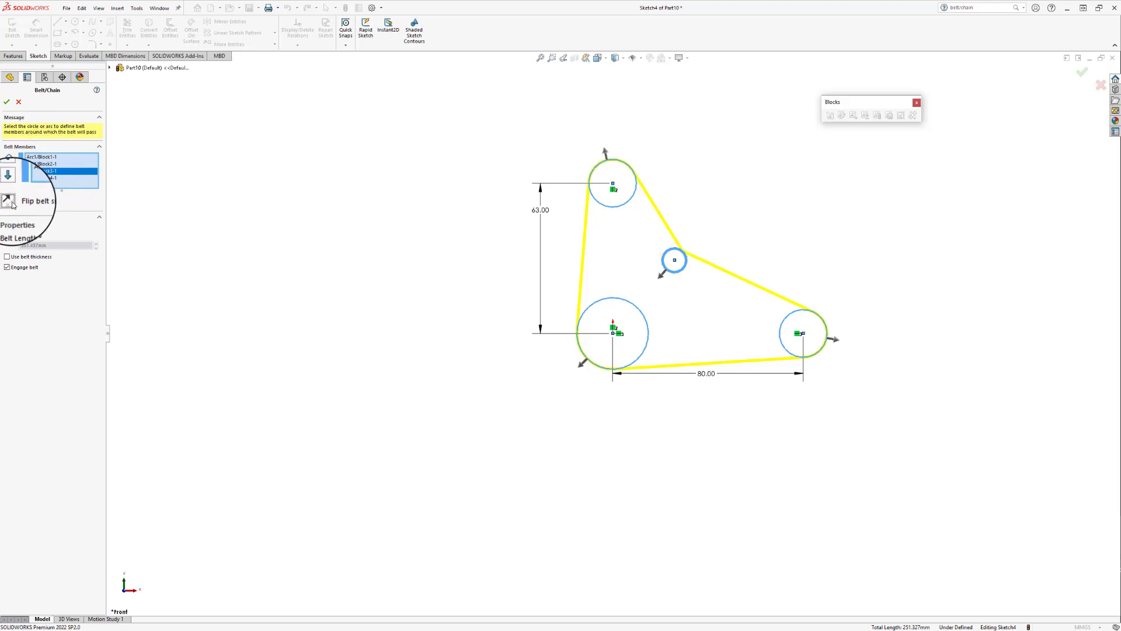
click(9, 200)
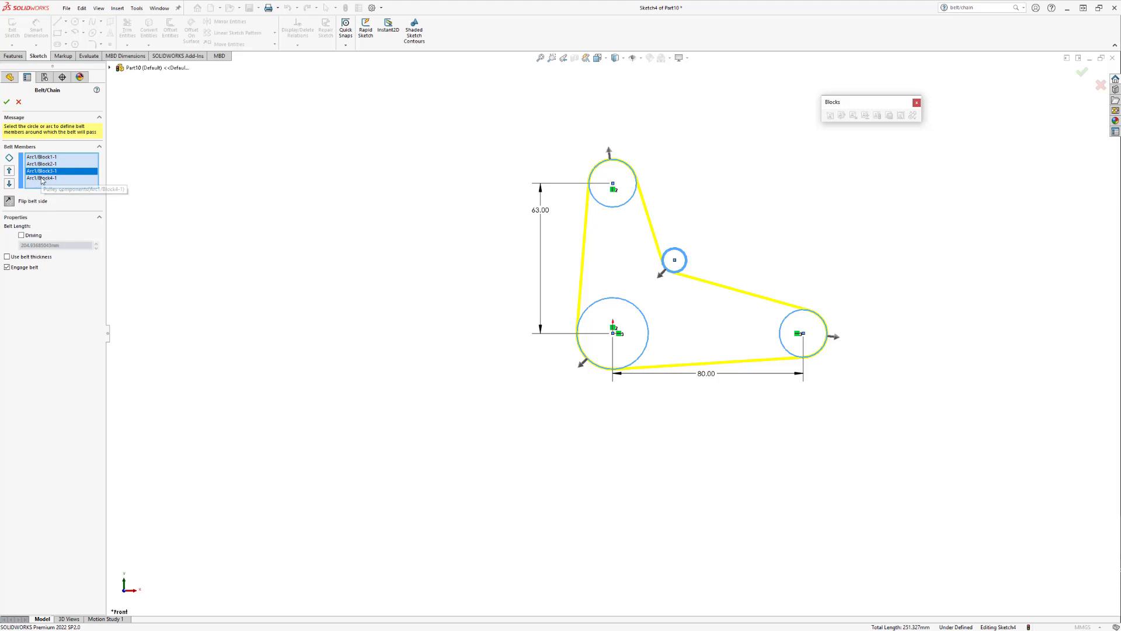
click(42, 178)
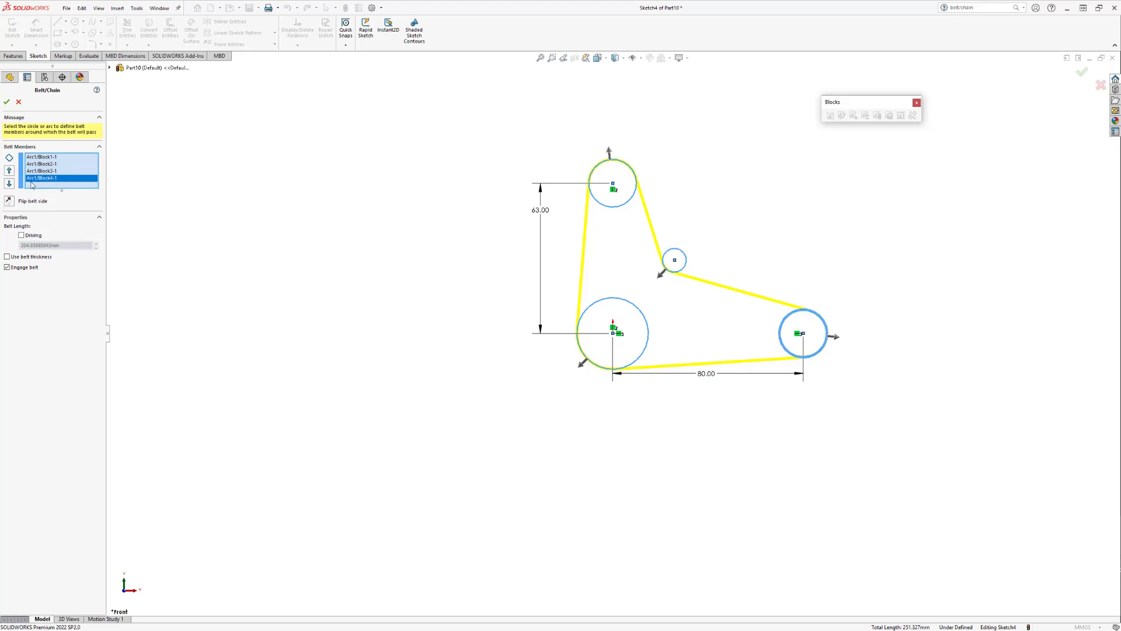
click(10, 171)
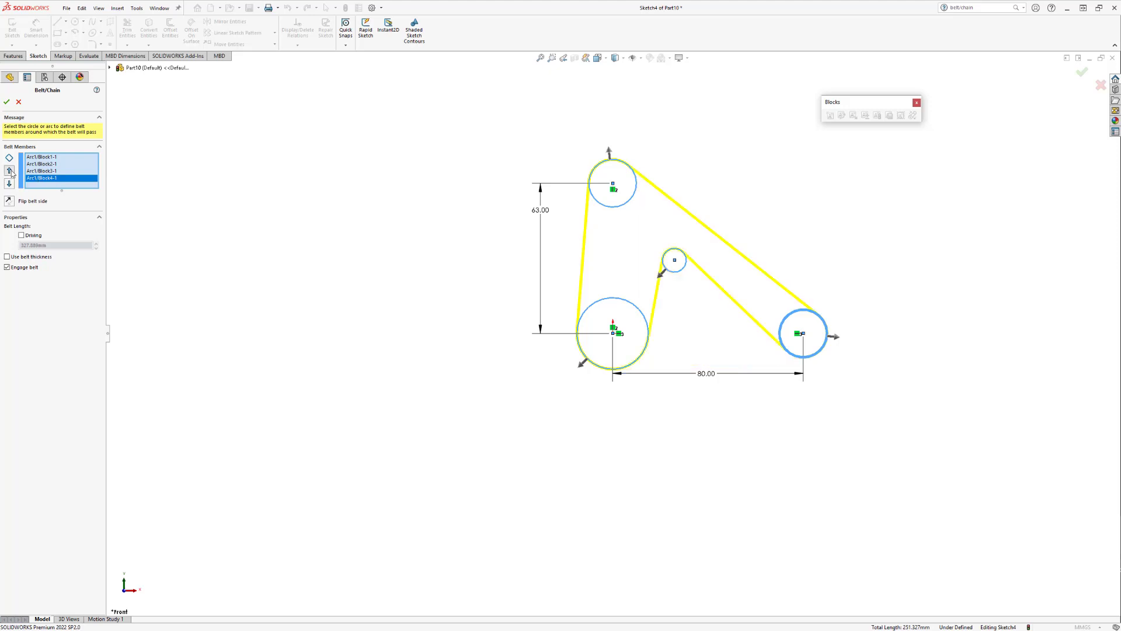
click(10, 171)
click(9, 171)
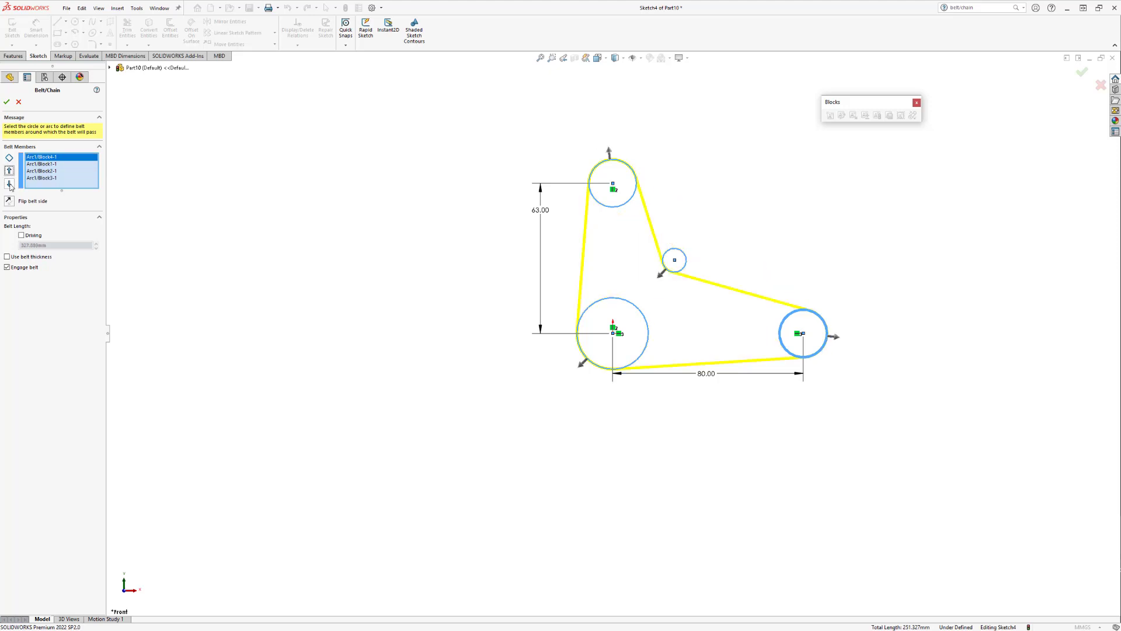
click(10, 184)
click(9, 184)
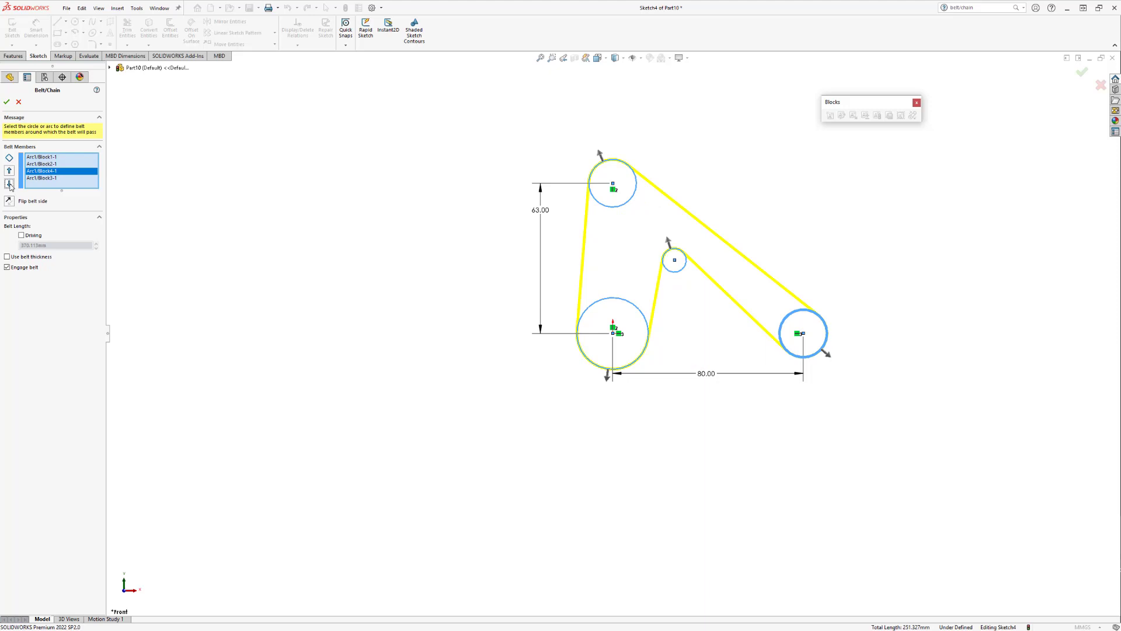
click(9, 184)
Reposition the Block3 idler in the member list so the belt passes over it
click(26, 171)
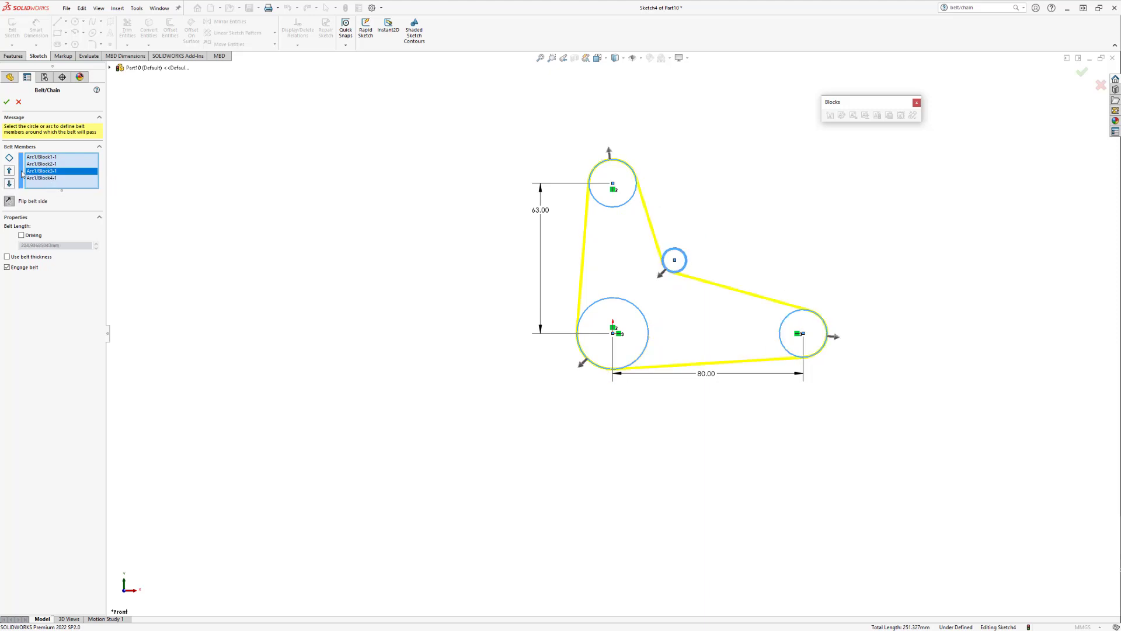
click(9, 171)
click(10, 171)
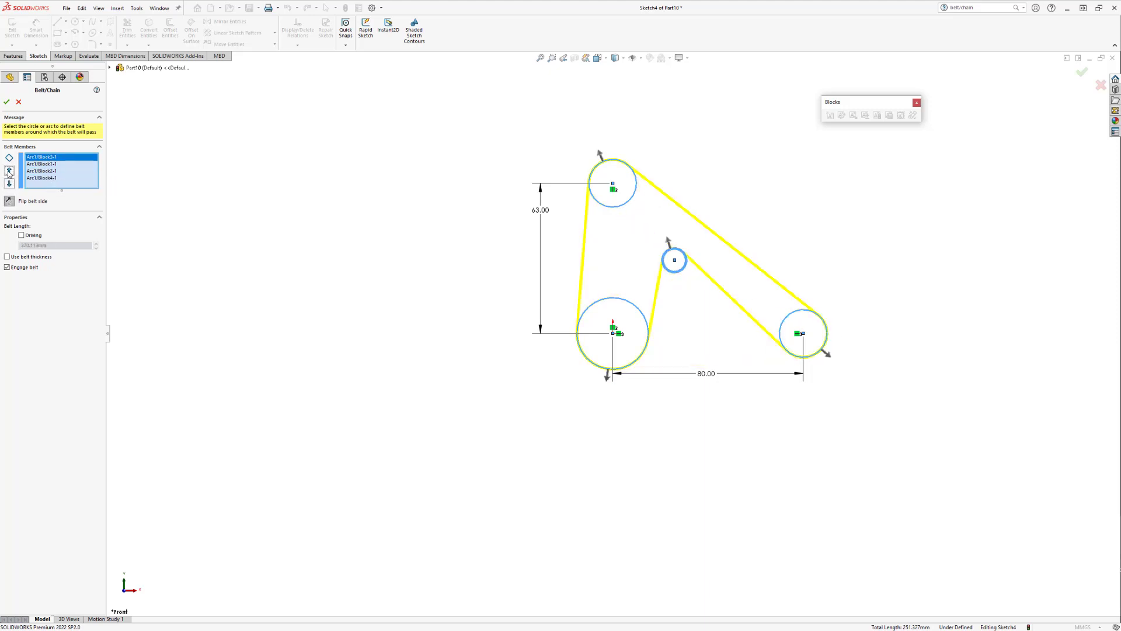
click(9, 184)
click(10, 183)
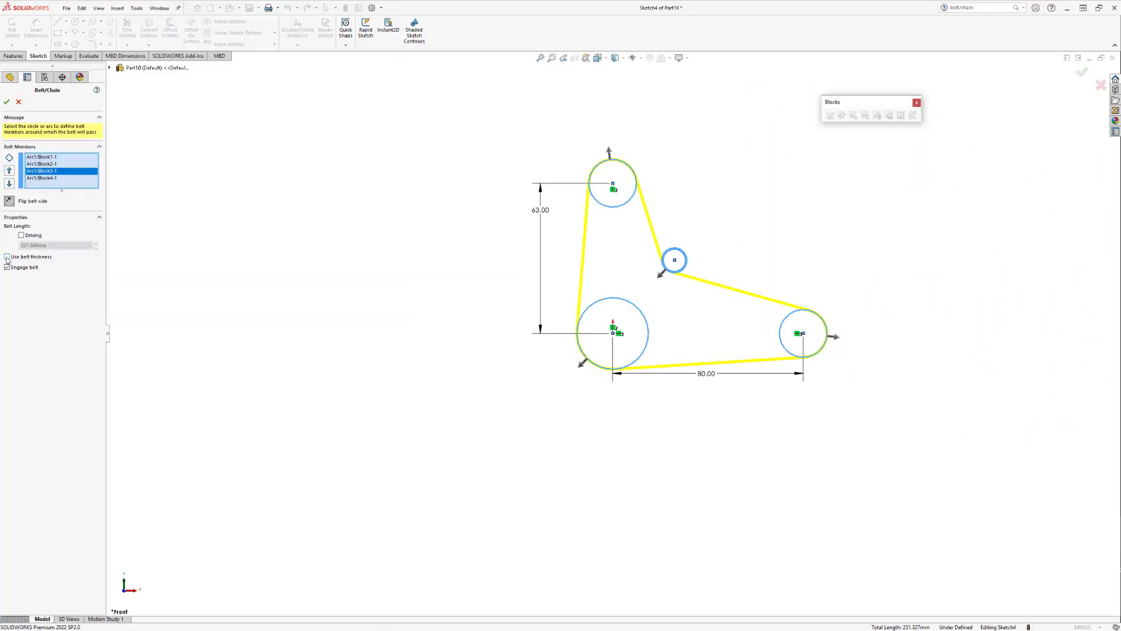
Turn on belt thickness at 5 mm, raising the belt length to 349.009 mm
click(7, 257)
click(43, 267)
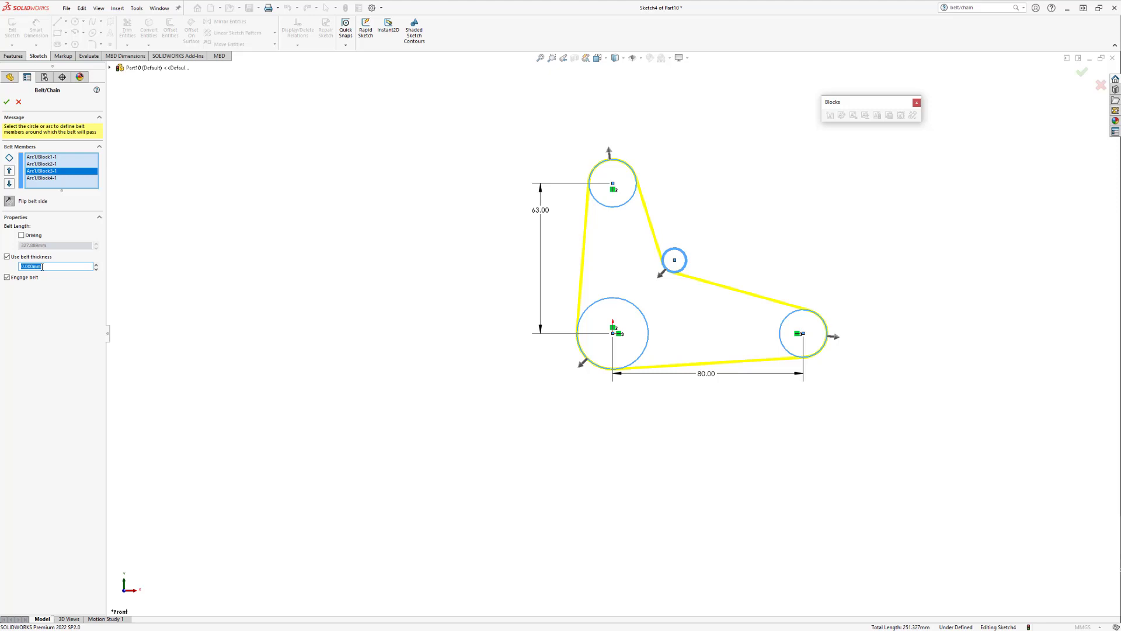
text(5)
key(Return)
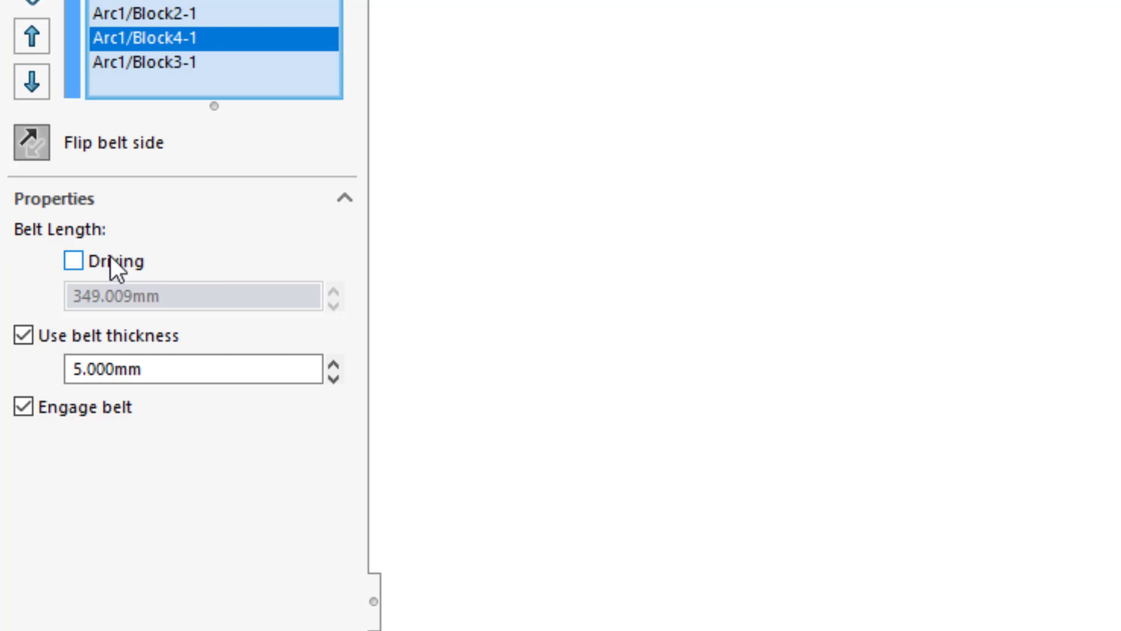
Make the belt length a driving 340 mm and accept Belt1
click(110, 260)
click(149, 296)
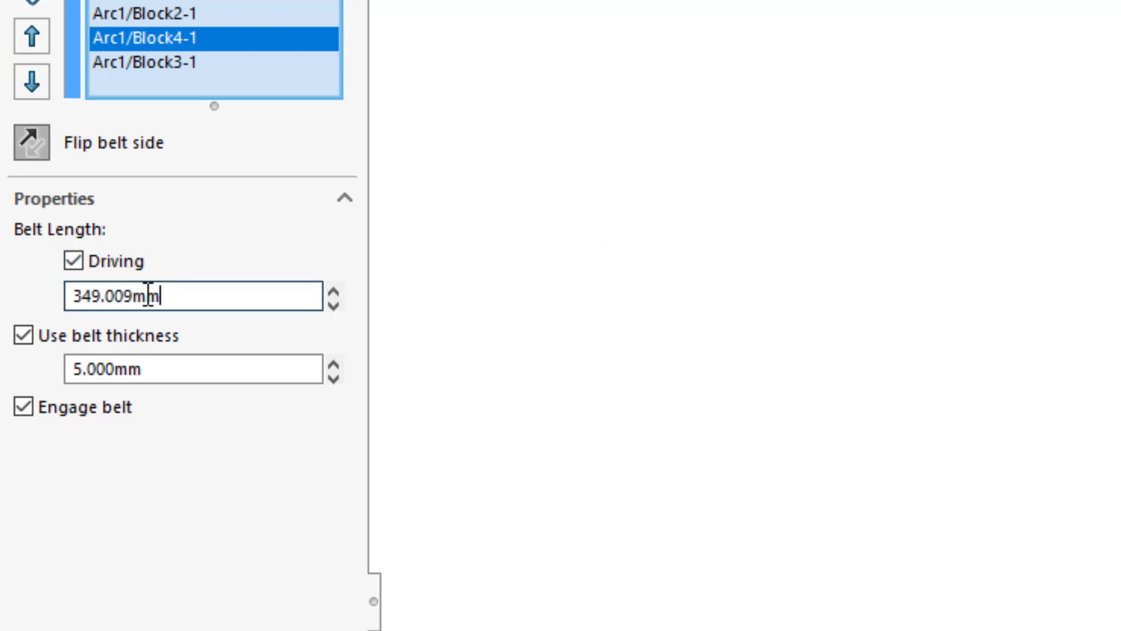
double_click(149, 296)
text(34)
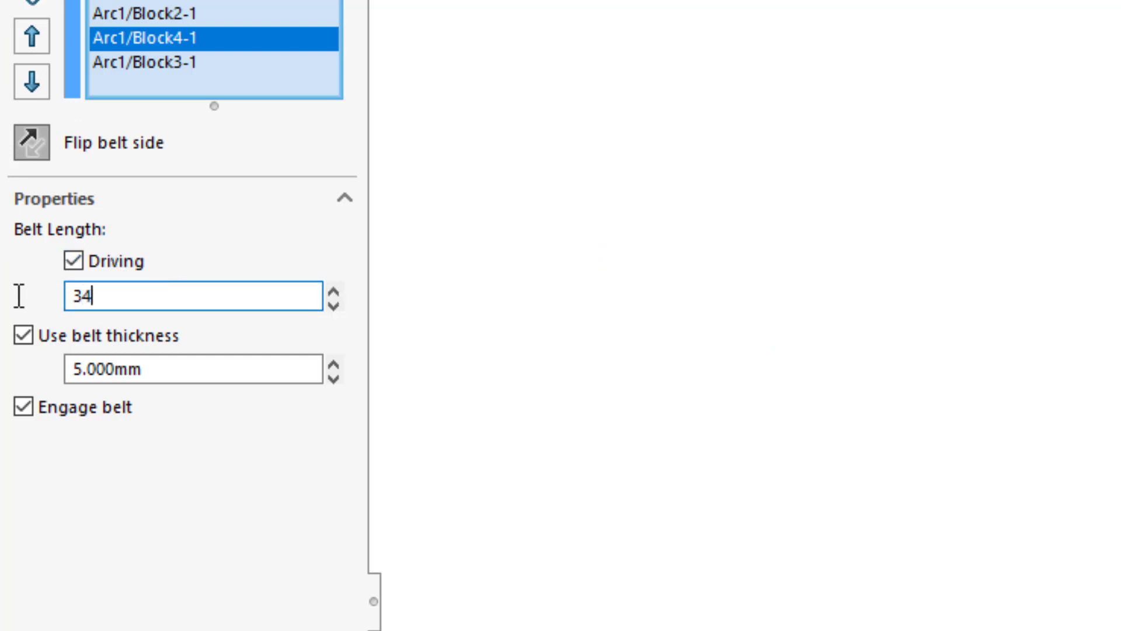
text(0)
key(Return)
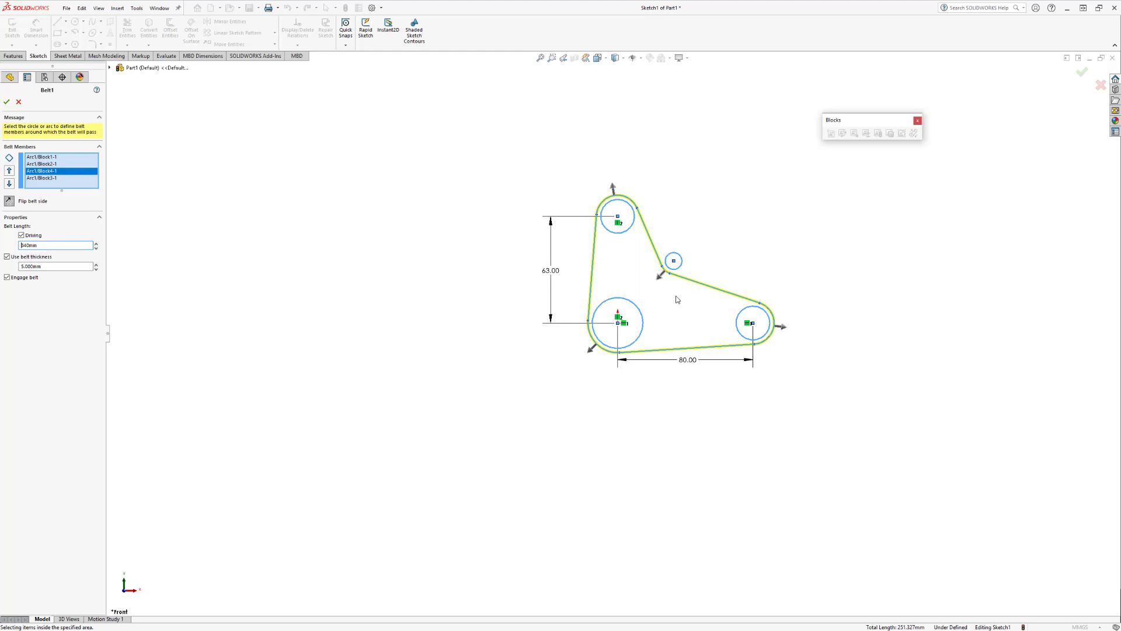
click(6, 103)
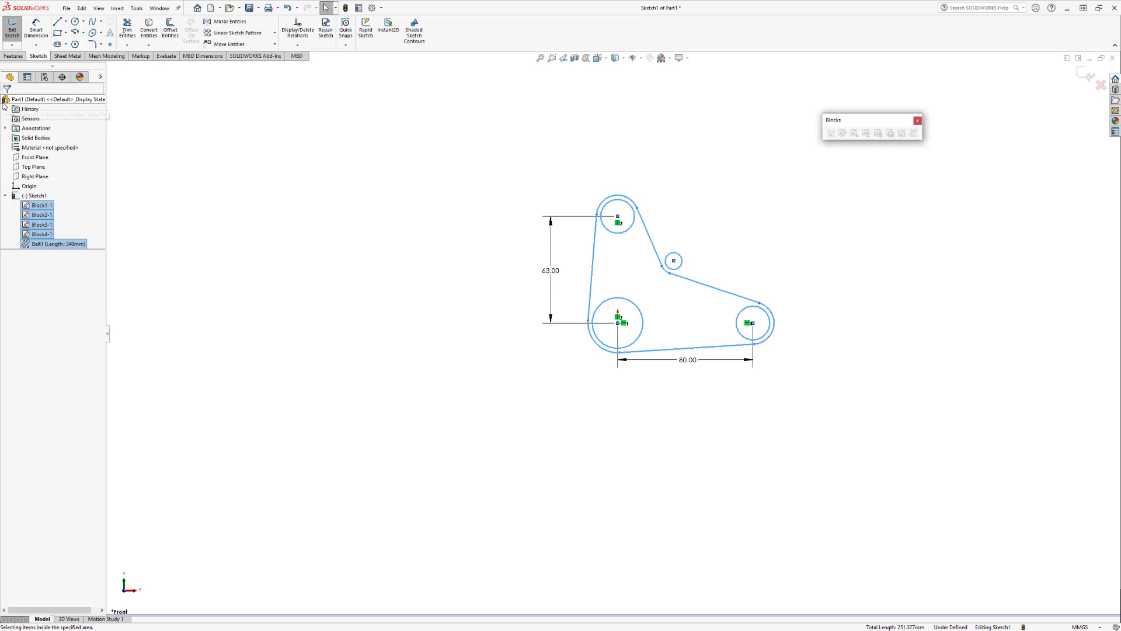
Exit the belt sketch and start an Extruded Boss/Base using the belt loop as profile
click(1087, 73)
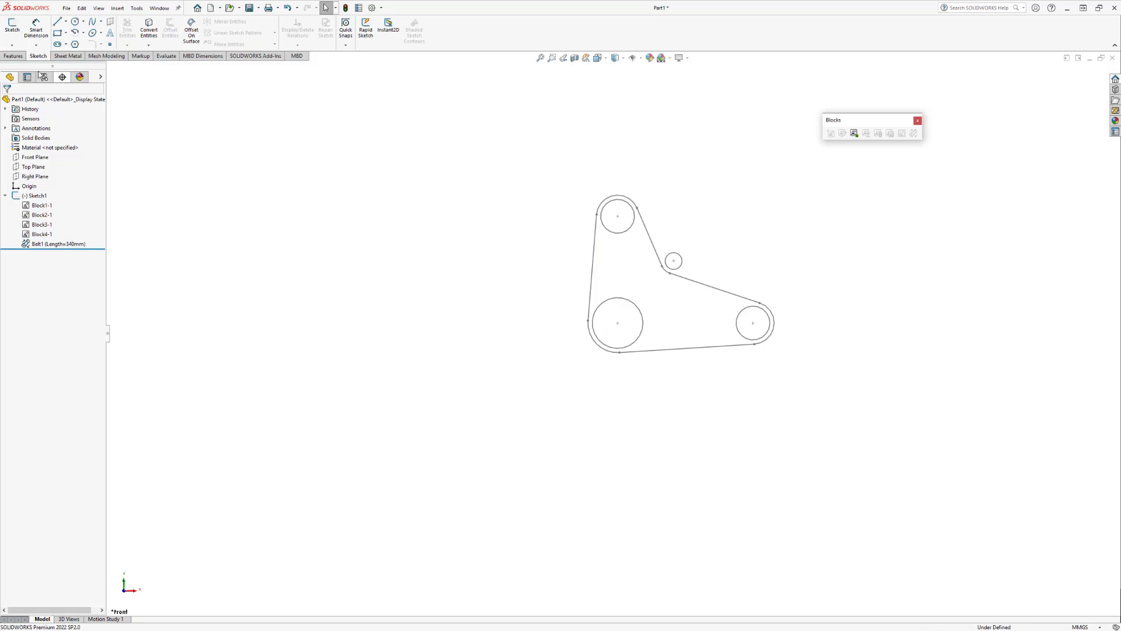
click(9, 58)
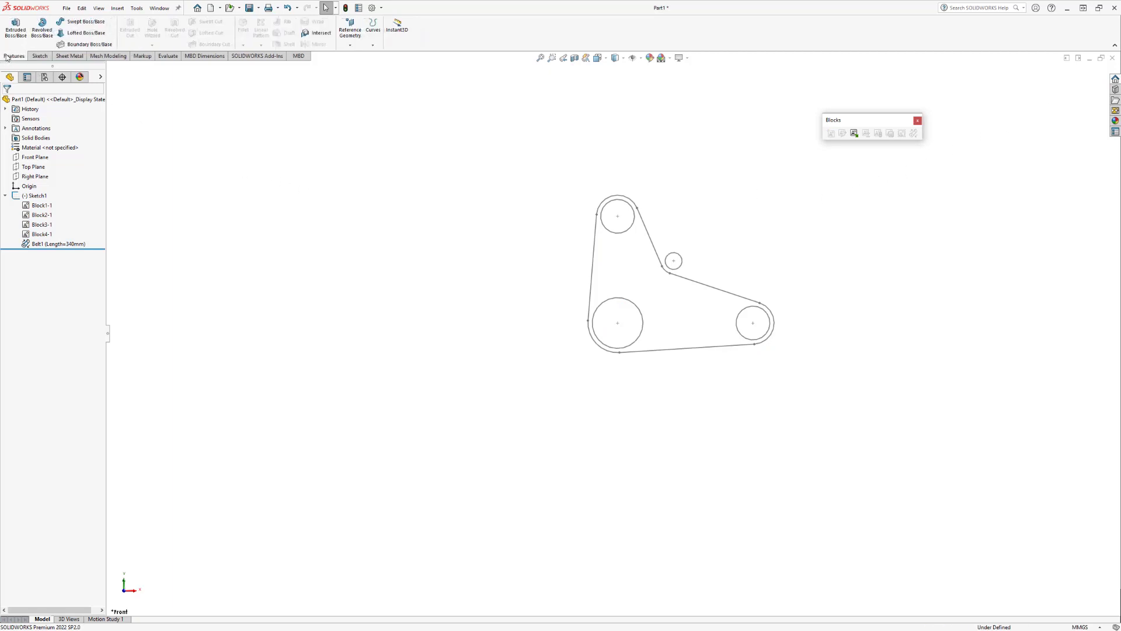
click(16, 34)
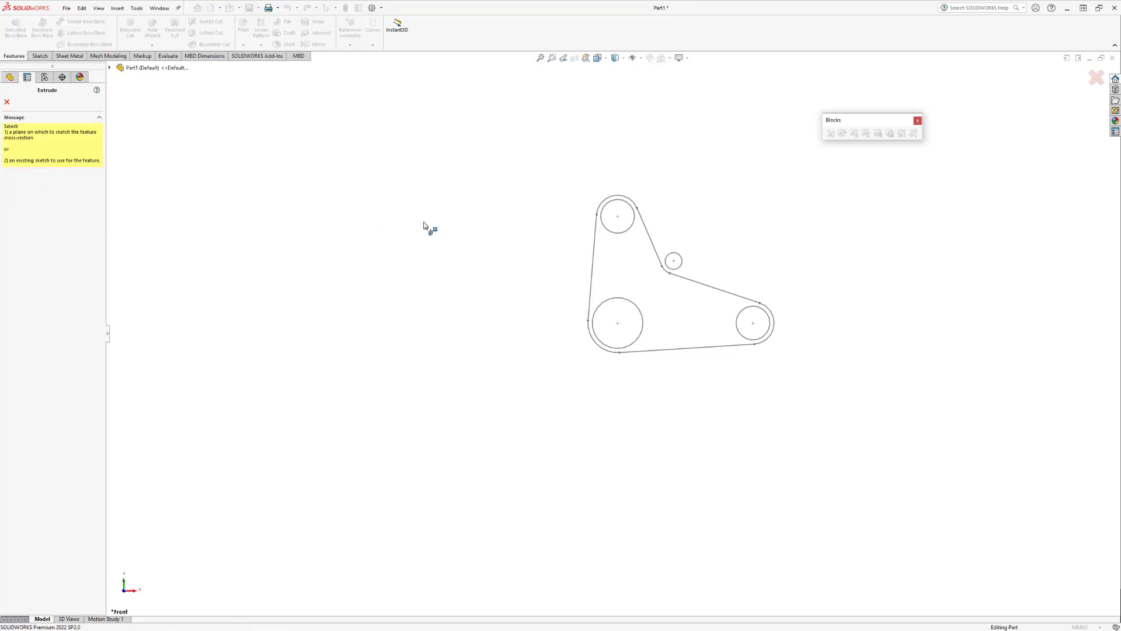
click(595, 248)
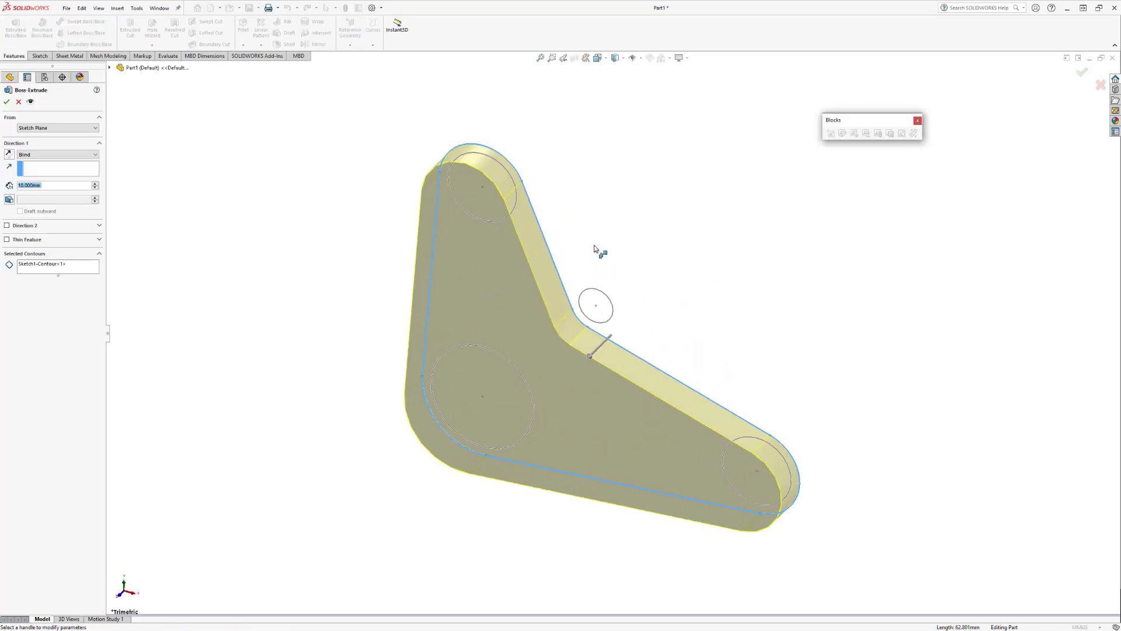
Make it a thin feature, 10 mm mid-plane depth with 5 mm mid-plane wall, and accept
click(7, 240)
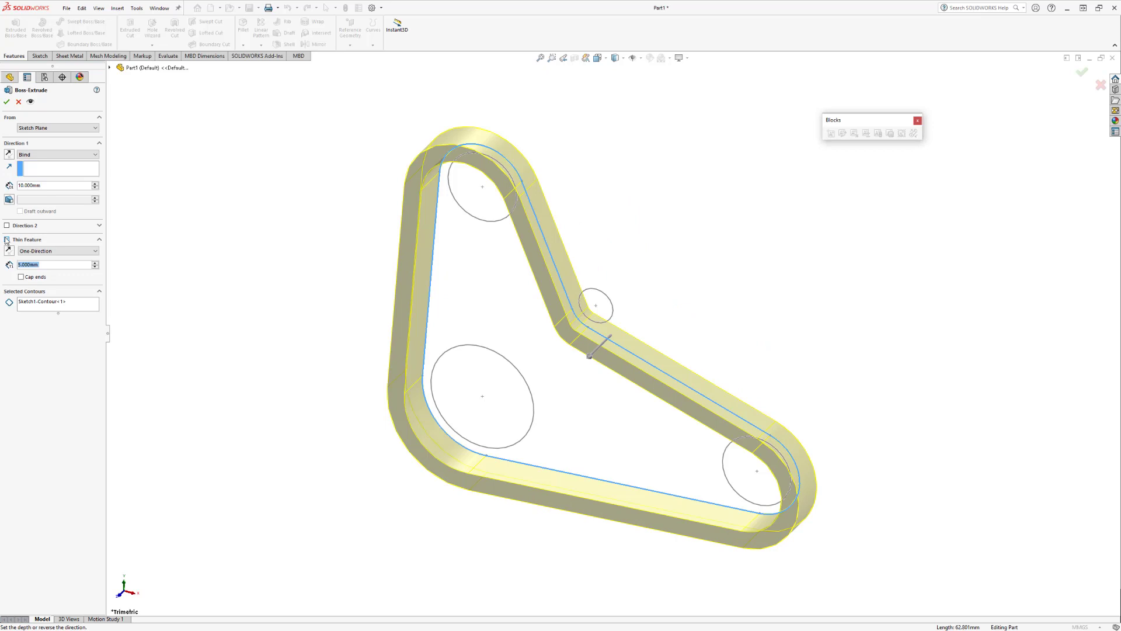
middle_drag(478, 326, 488, 249)
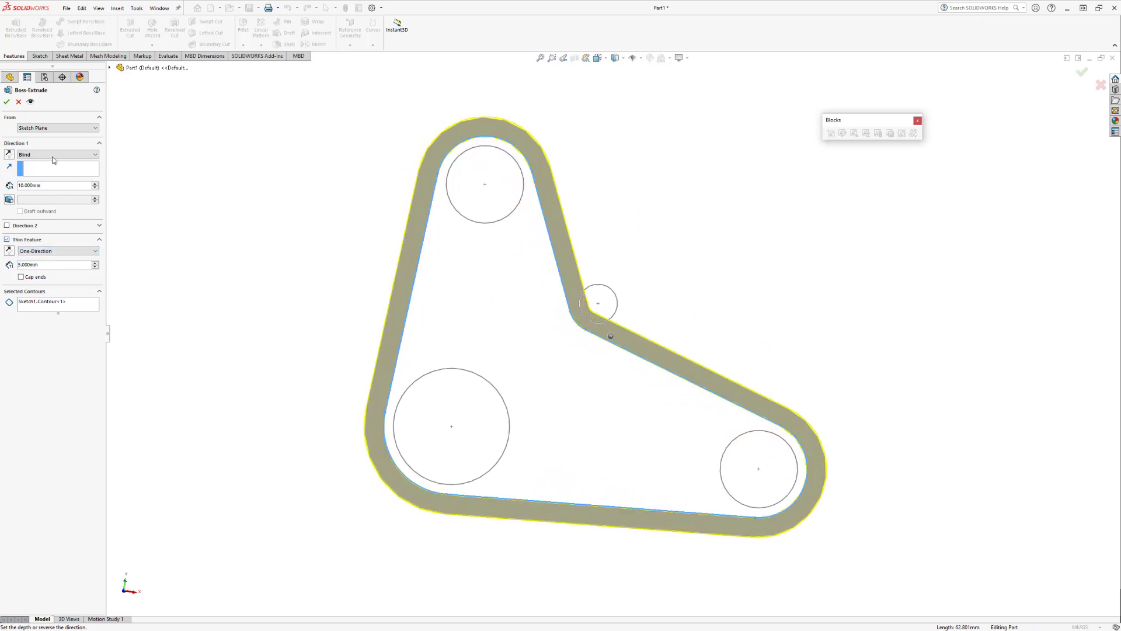
click(46, 185)
click(57, 154)
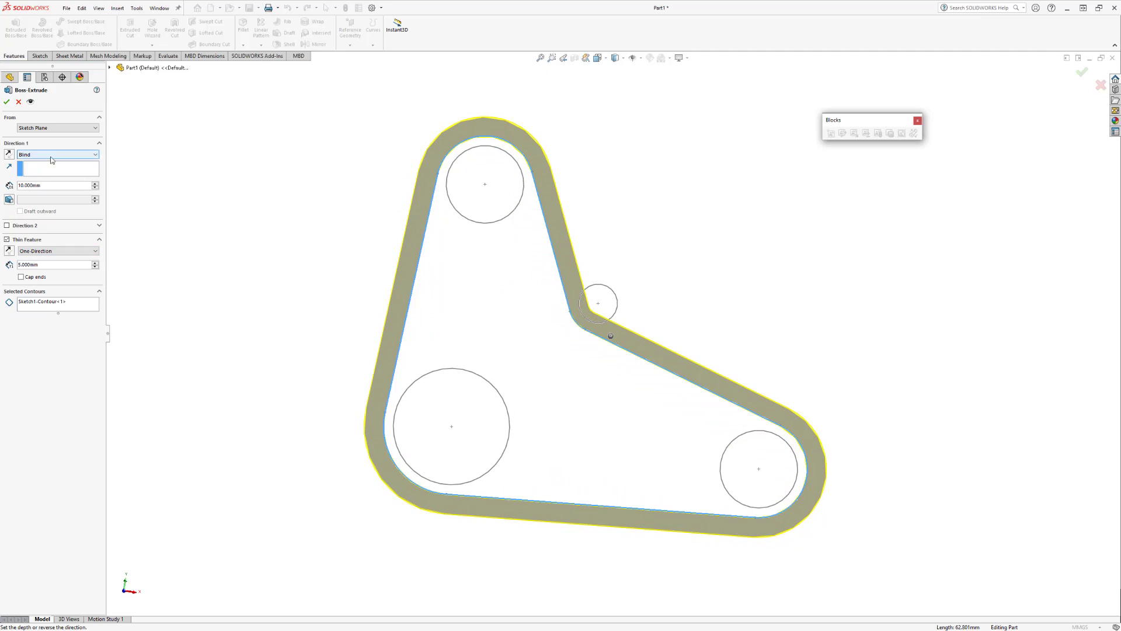
click(43, 194)
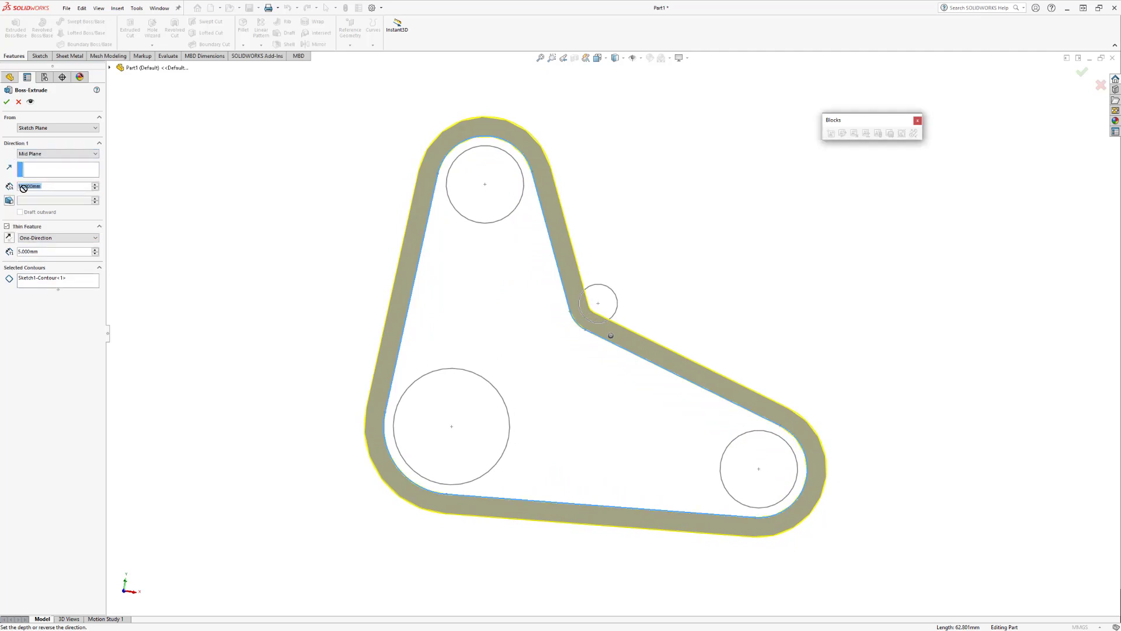
click(45, 238)
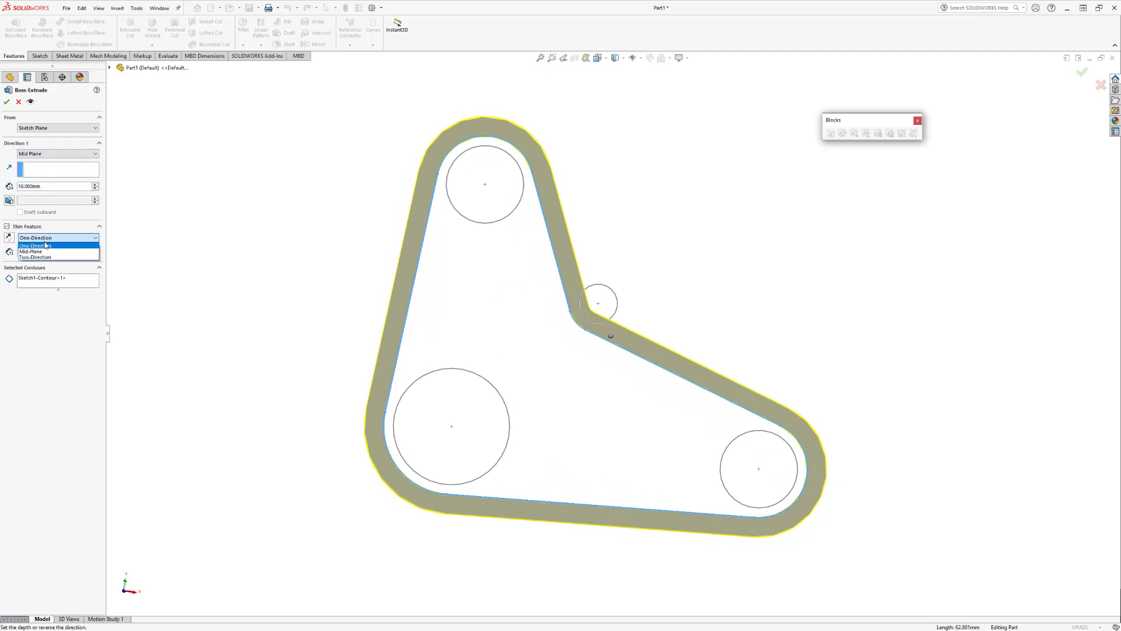
click(46, 252)
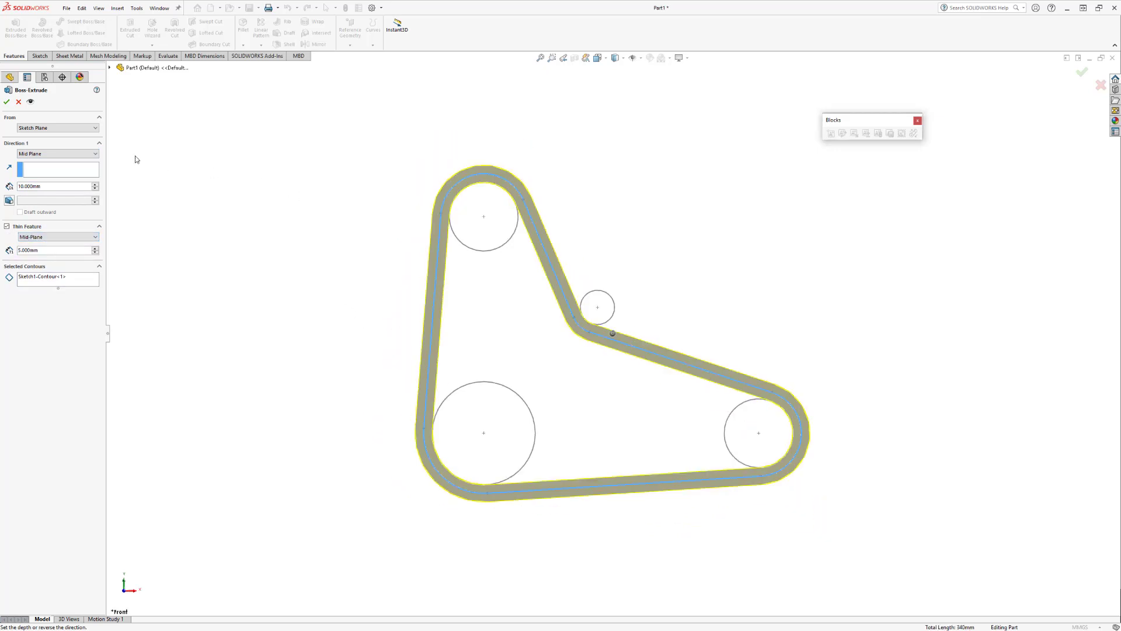
click(7, 102)
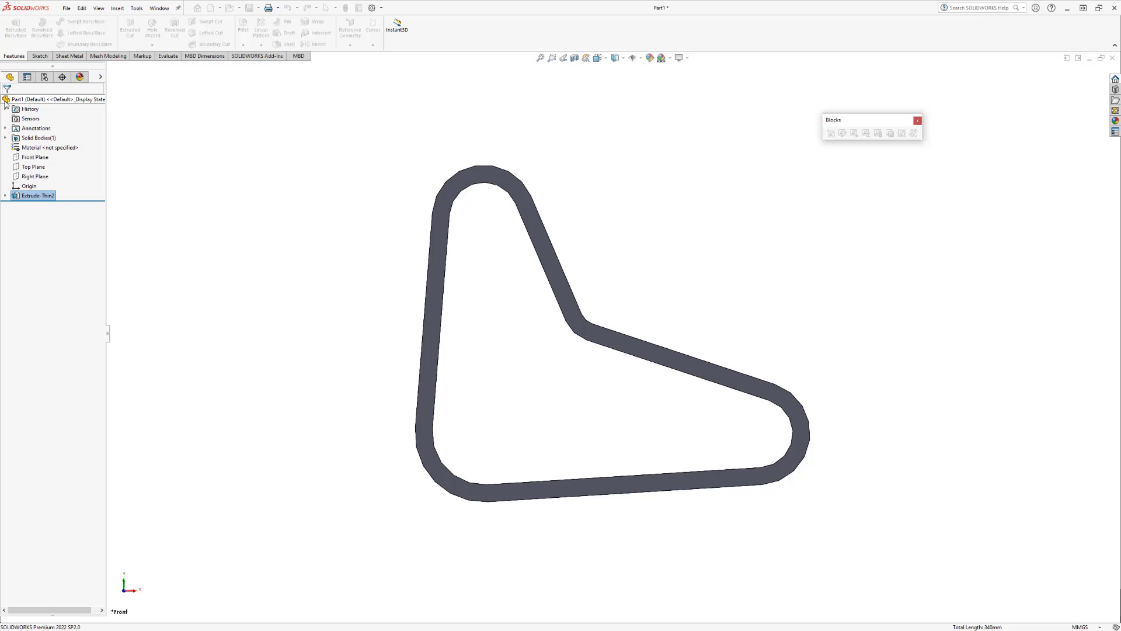
click(273, 266)
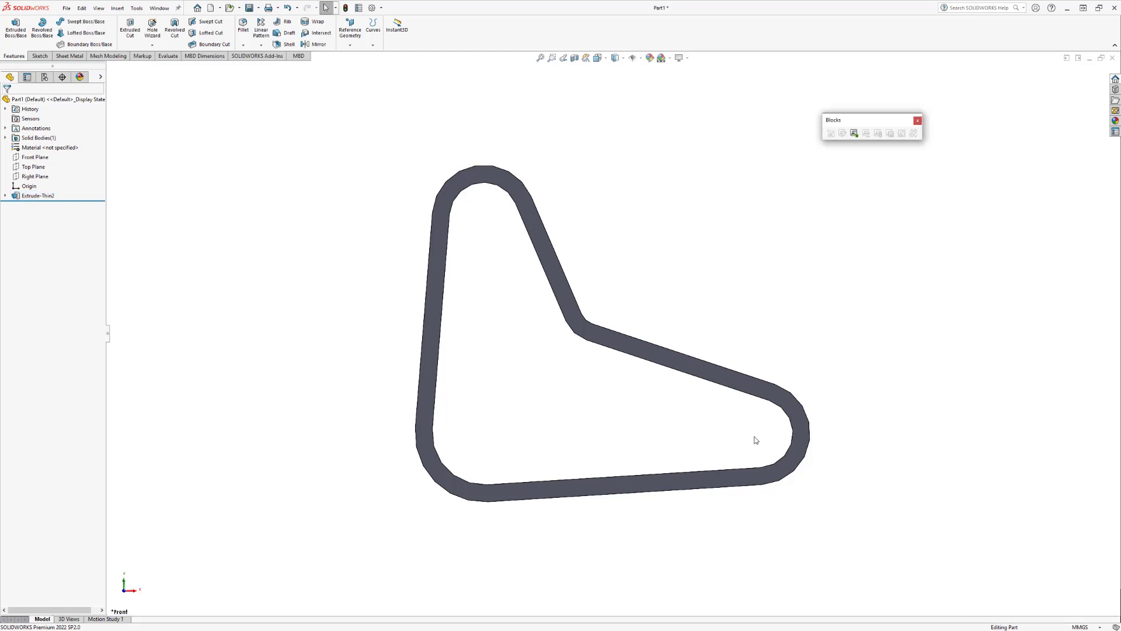
middle_drag(753, 440, 623, 455)
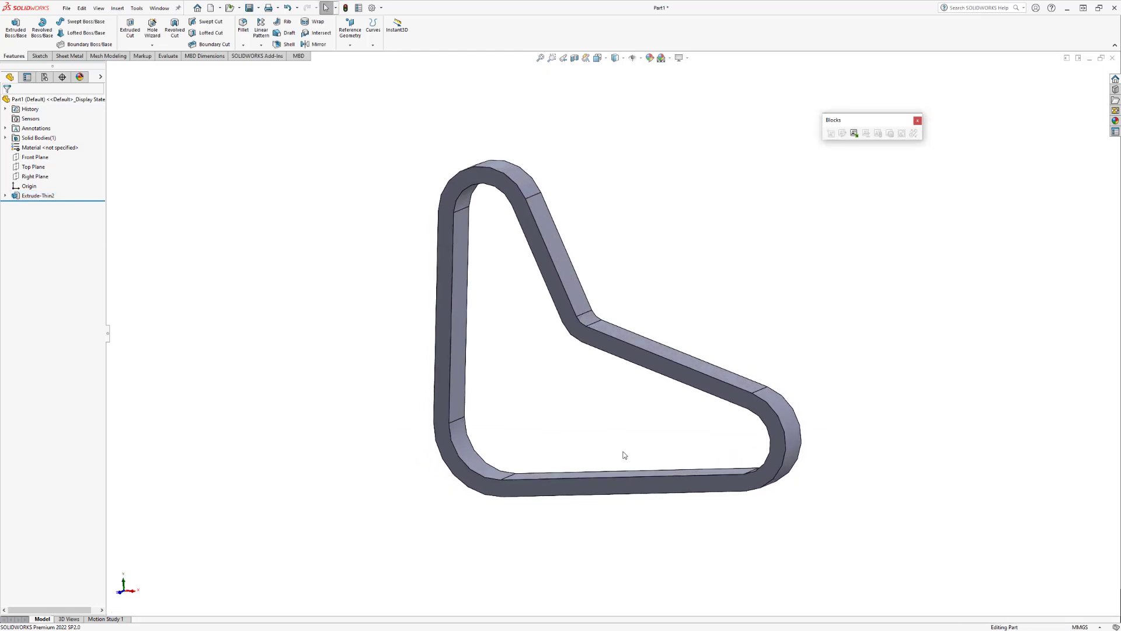